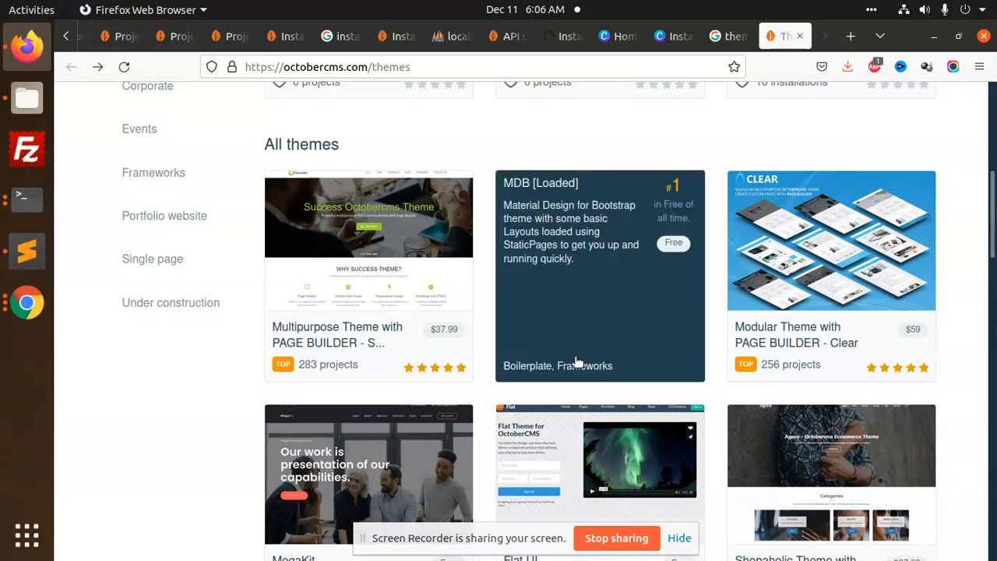
- Open the free MDB [Loaded] theme's page in the October CMS marketplace and go to its public repository
click(558, 34)
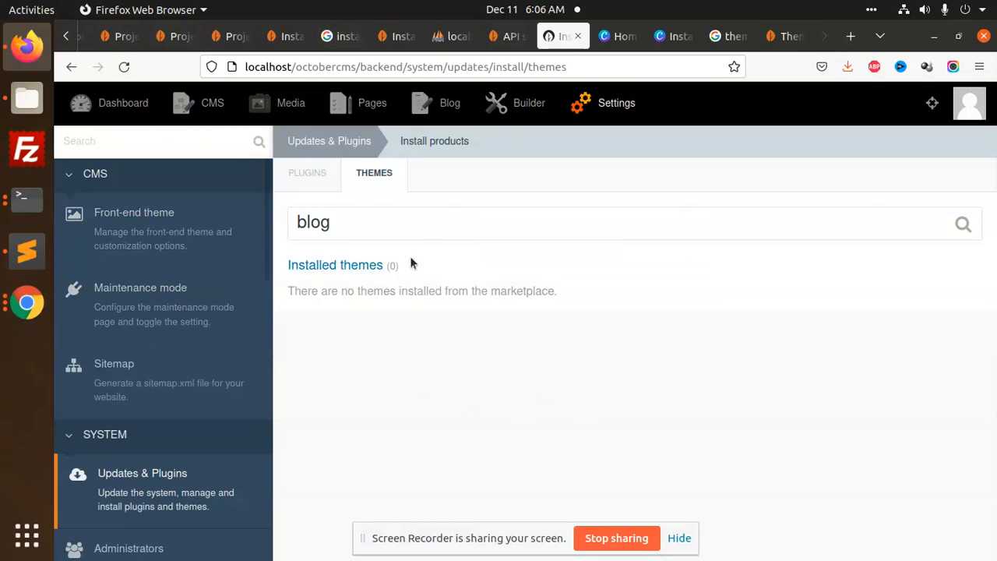
click(777, 36)
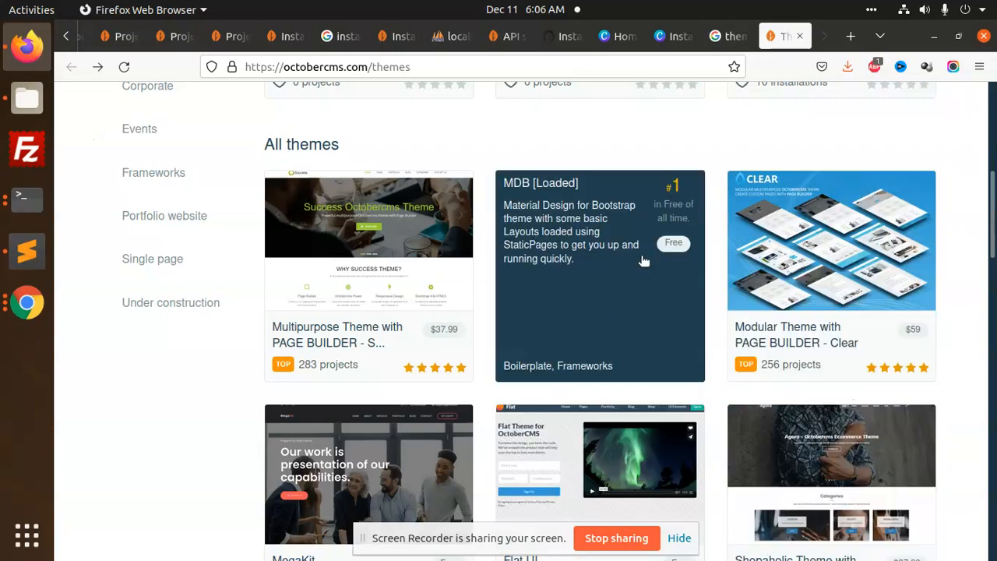
click(675, 248)
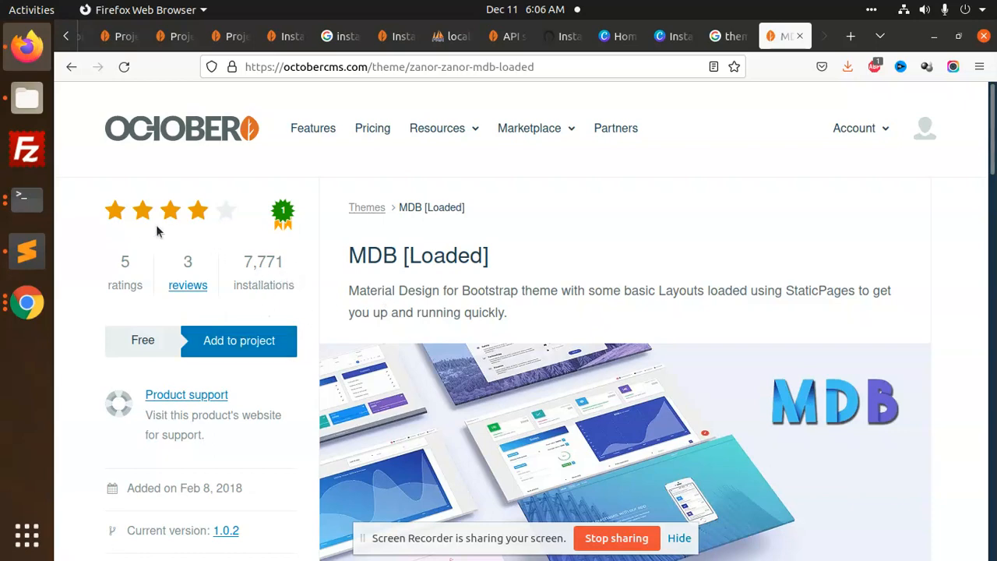
scroll(309, 282, down, 2)
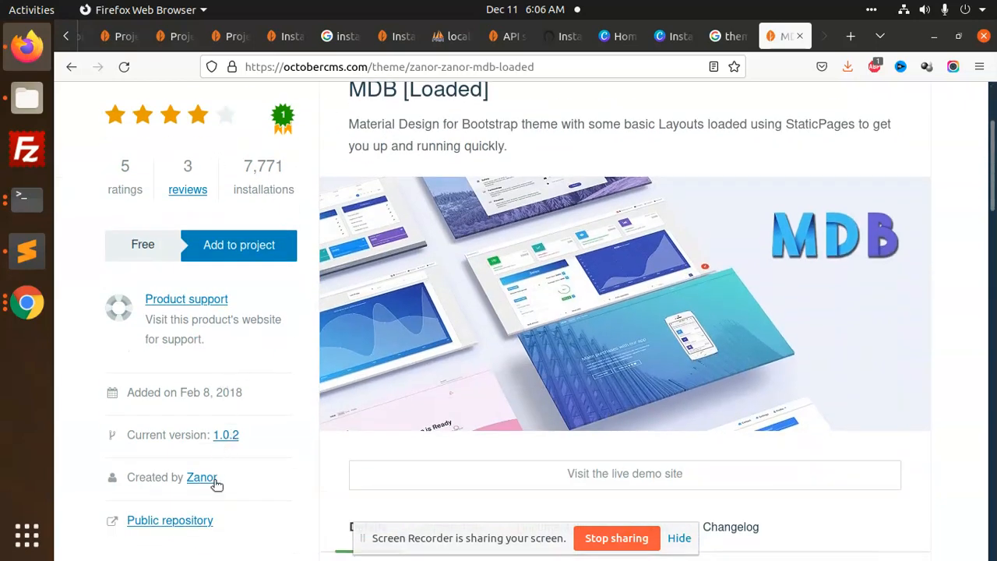
click(201, 518)
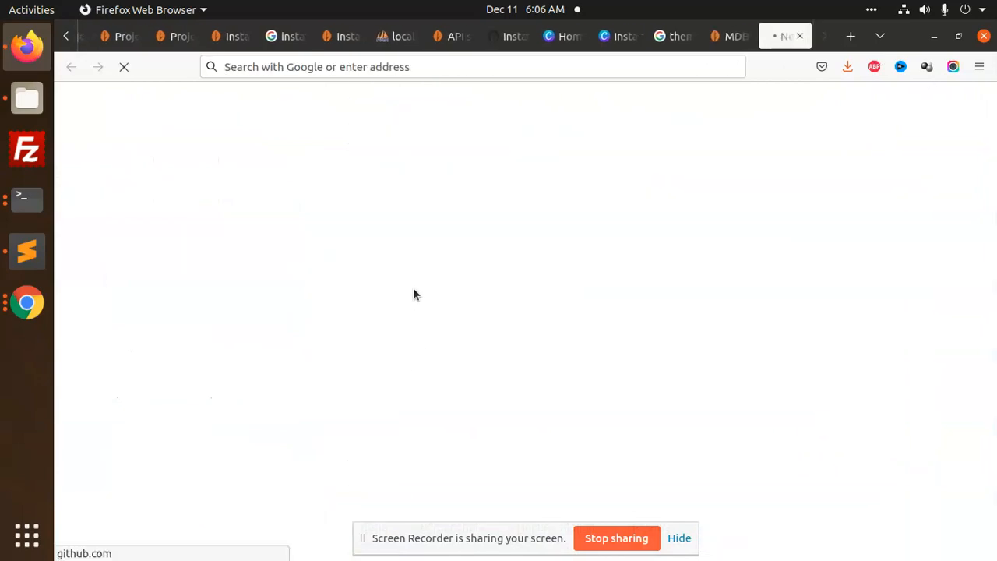
- Look over the oc-mdbLoaded-theme repository's readme and download the repository as a ZIP file
scroll(422, 327, down, 3)
scroll(423, 330, down, 3)
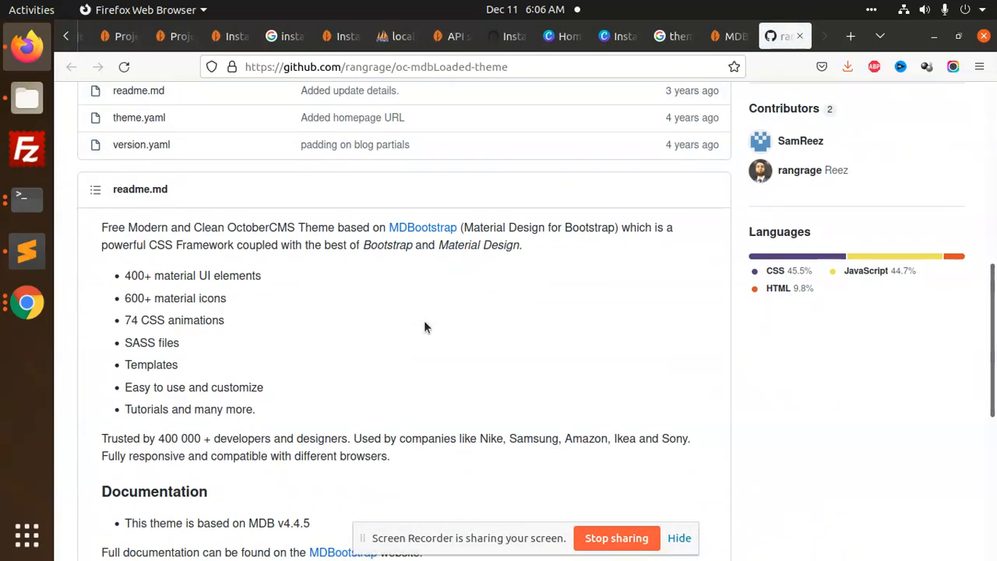
scroll(423, 327, down, 5)
scroll(423, 324, up, 12)
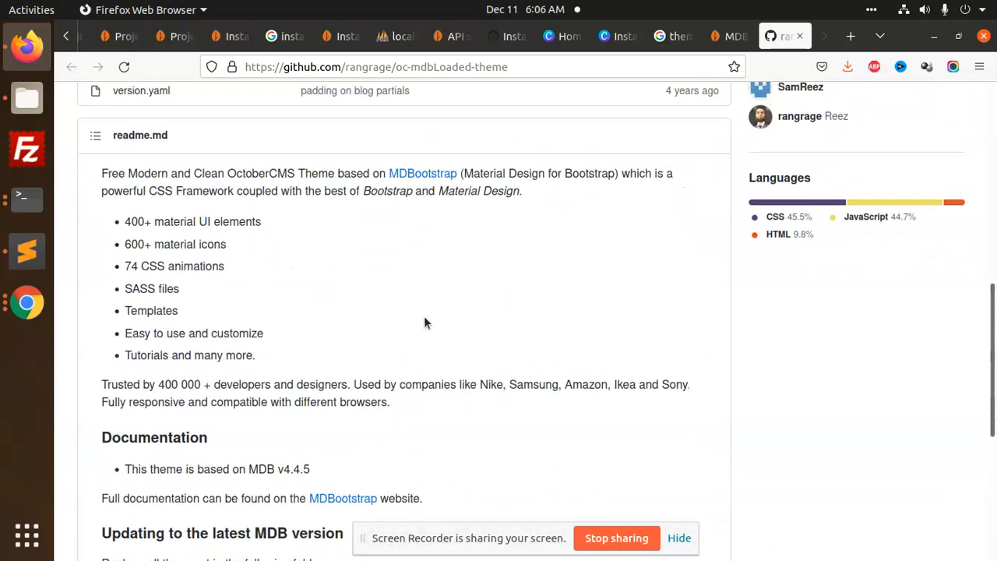
click(717, 192)
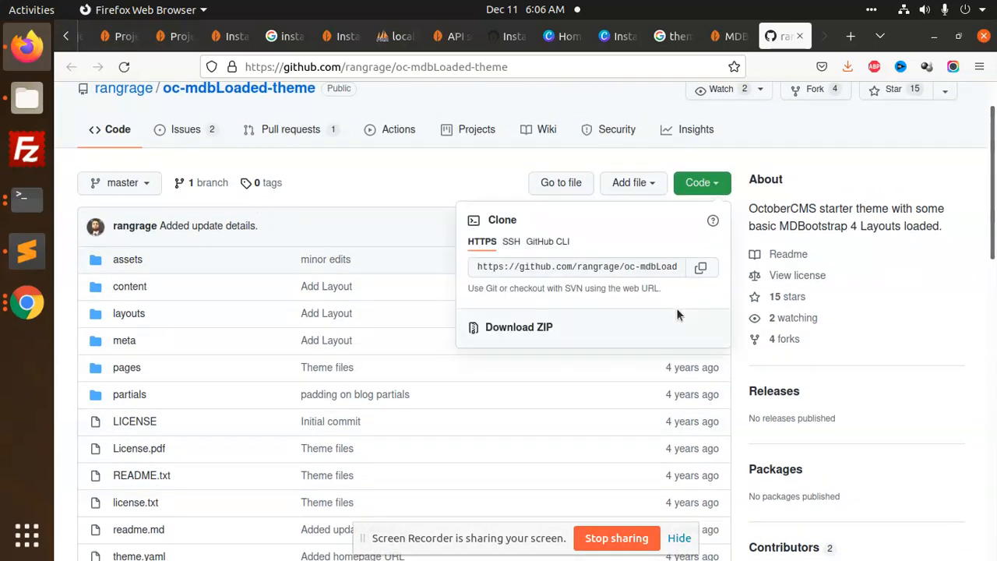
click(541, 327)
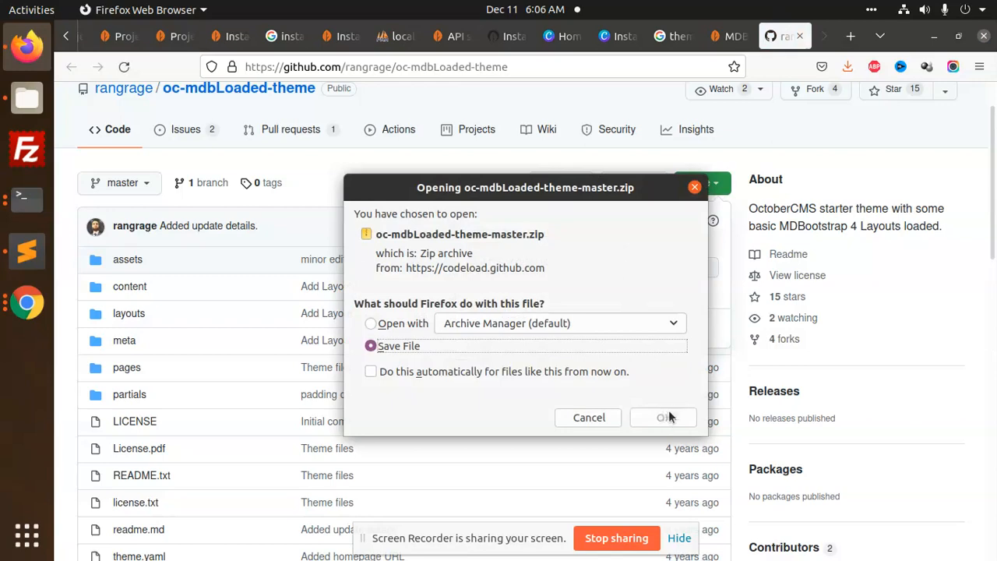
click(664, 418)
- Show oc-mdbLoaded-theme-master.zip in its download folder and extract the archive there
click(846, 75)
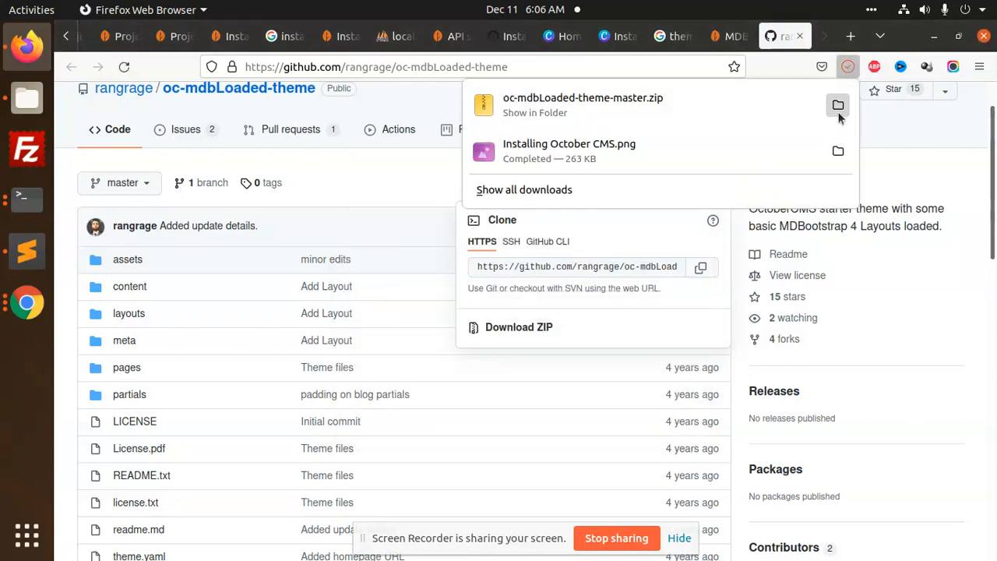
click(838, 104)
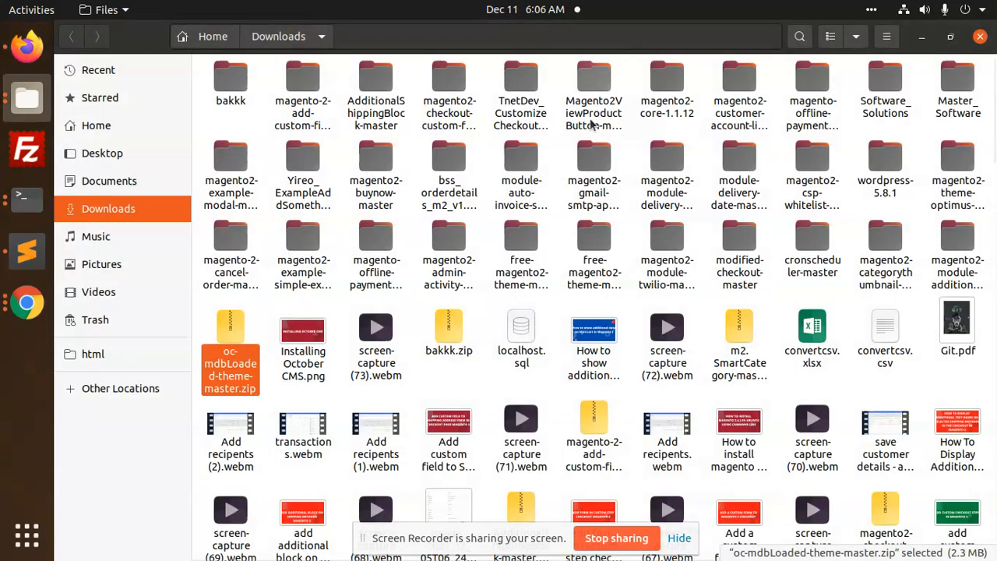
right_click(247, 365)
click(323, 262)
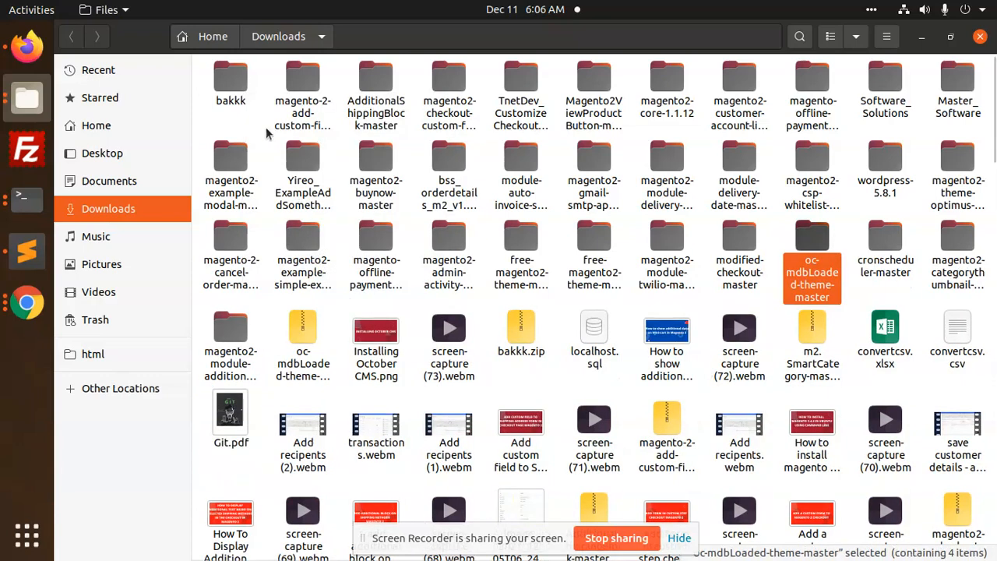
- Open the extracted oc-mdbLoaded-theme-master folder and examine its contents, including version.yaml and theme.yaml
double_click(824, 259)
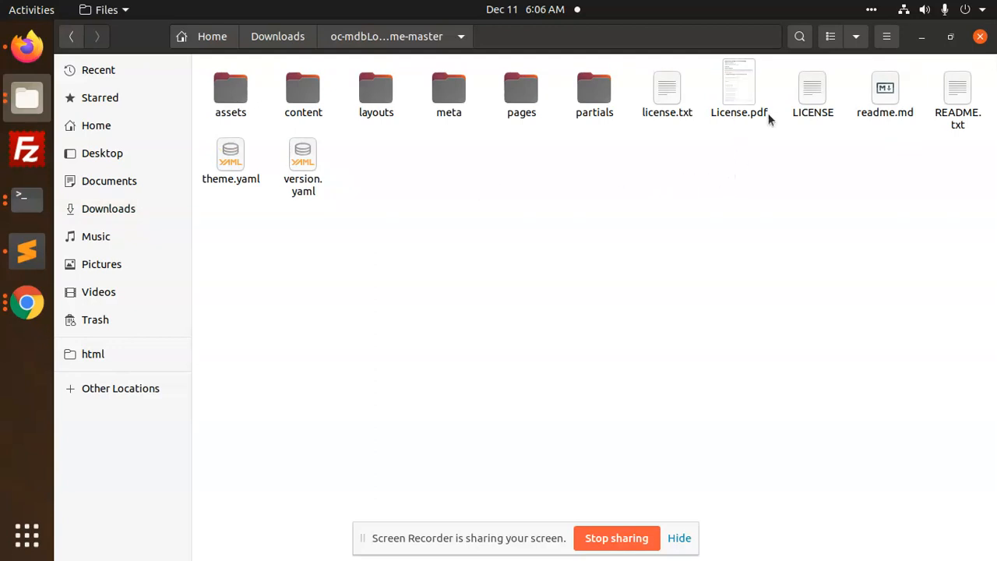
click(301, 186)
click(236, 178)
right_click(237, 178)
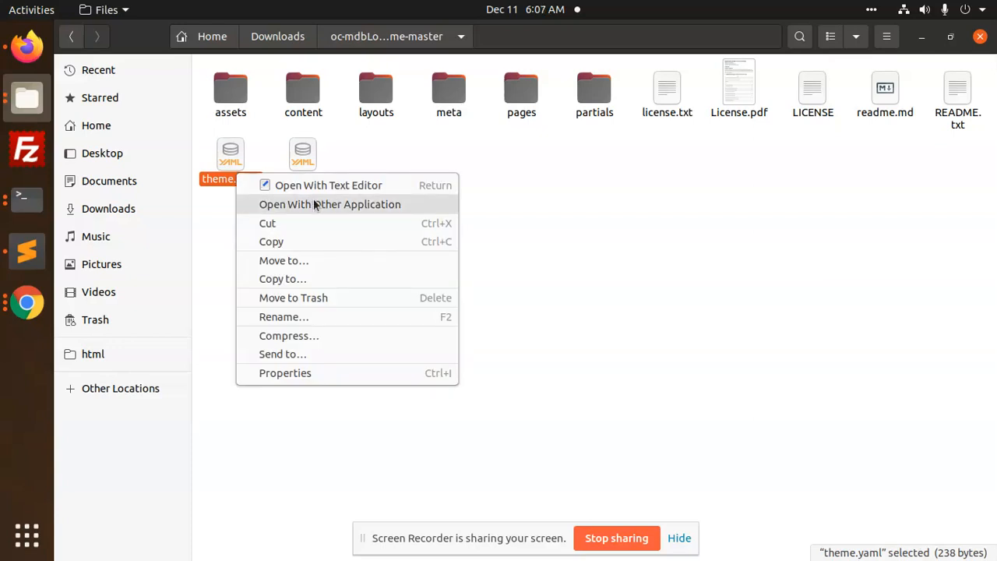
click(588, 214)
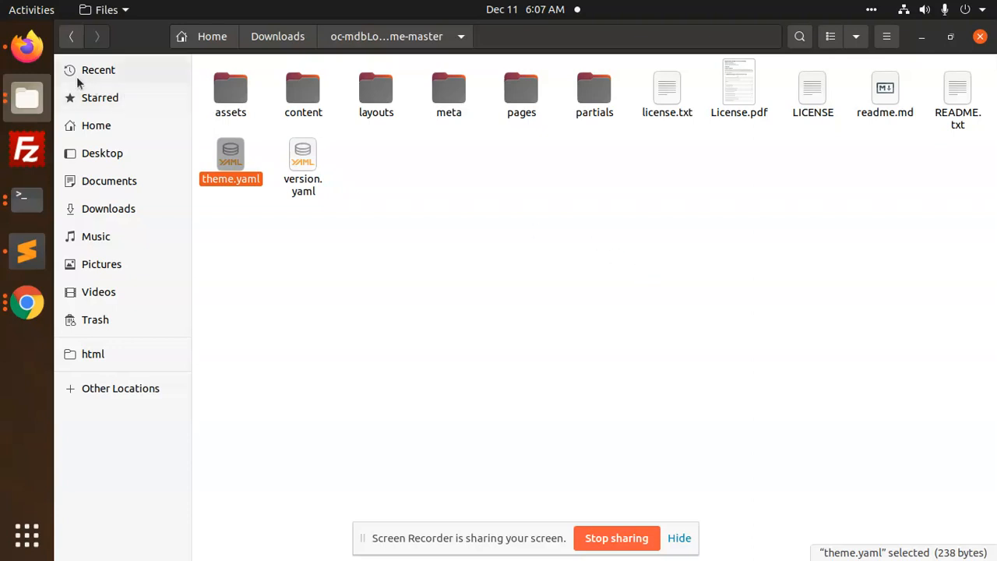
- Switch to Firefox and read the theme repository's readme down to the MDB update instructions
click(27, 46)
click(369, 196)
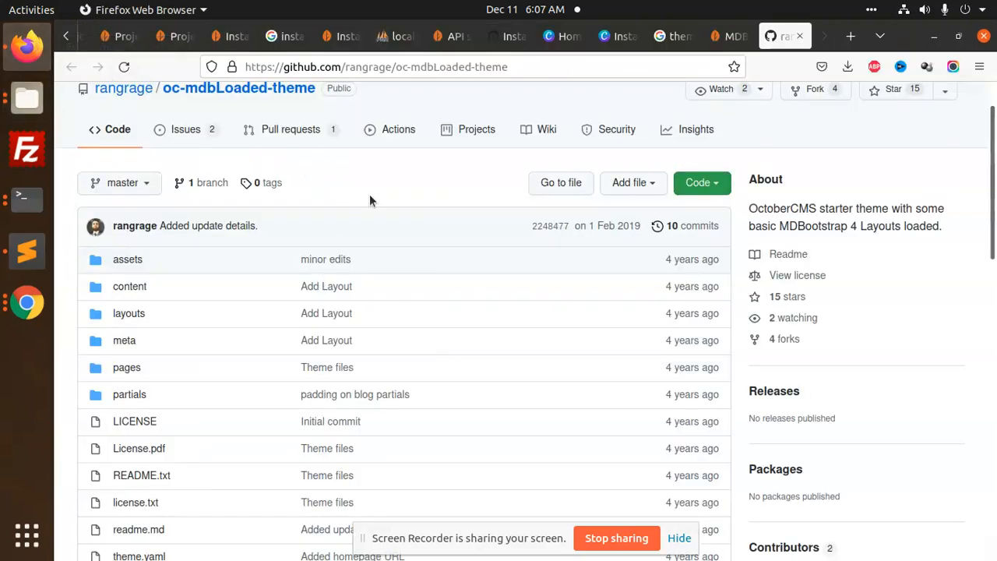
scroll(322, 329, down, 10)
scroll(288, 335, down, 5)
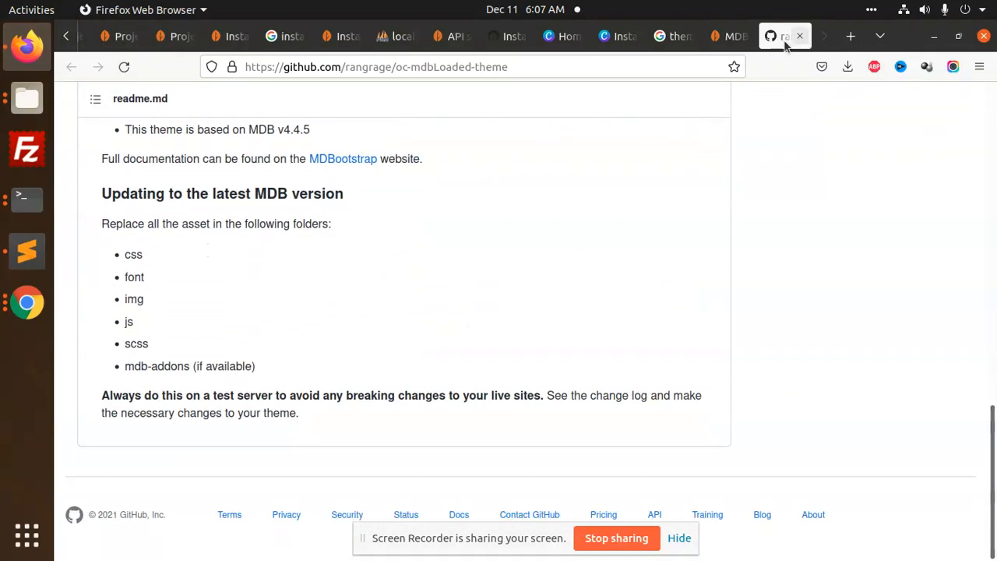
- Try to add the MDB [Loaded] theme to the existing project from its marketplace page, and close the dialog
click(671, 36)
click(730, 36)
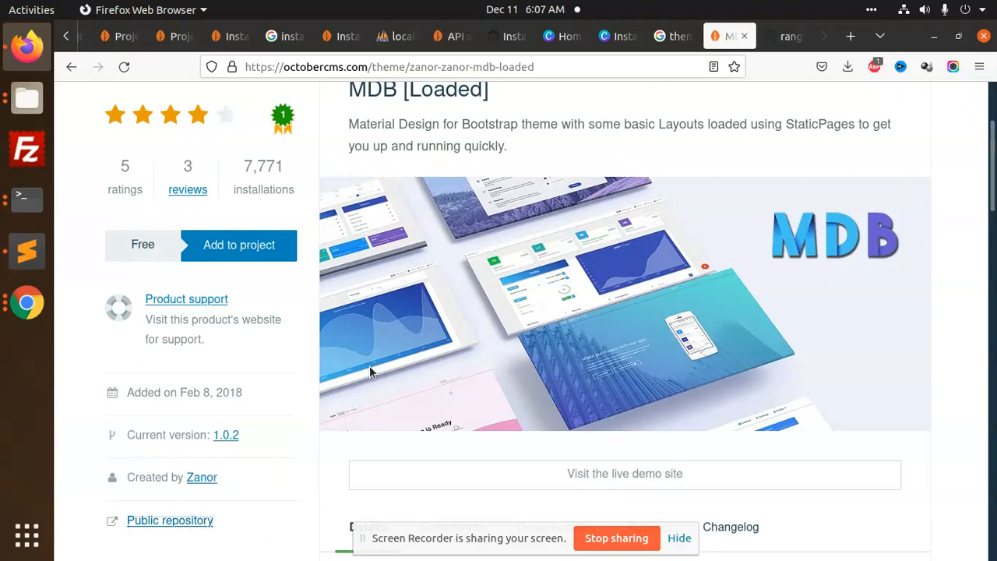
click(296, 248)
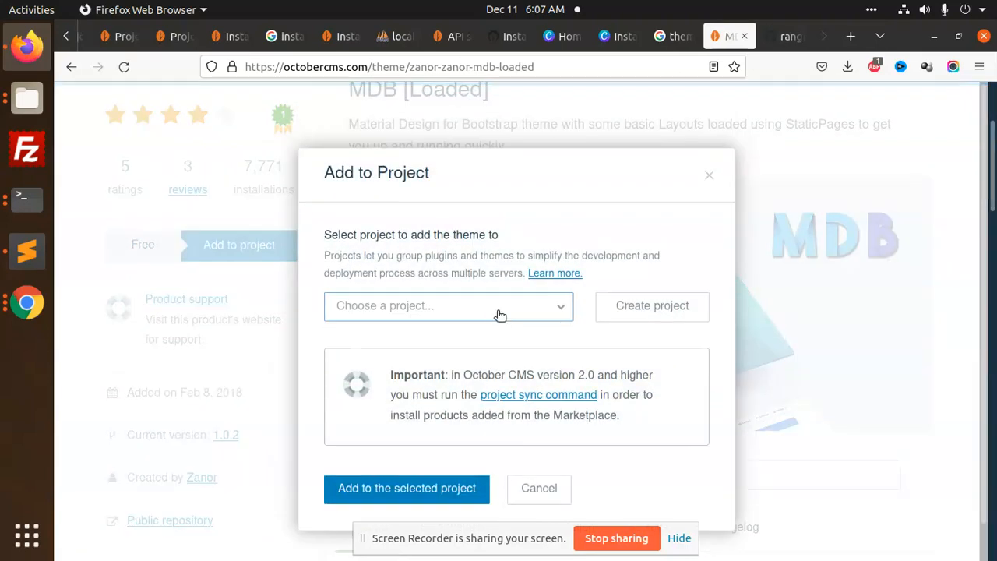
click(558, 310)
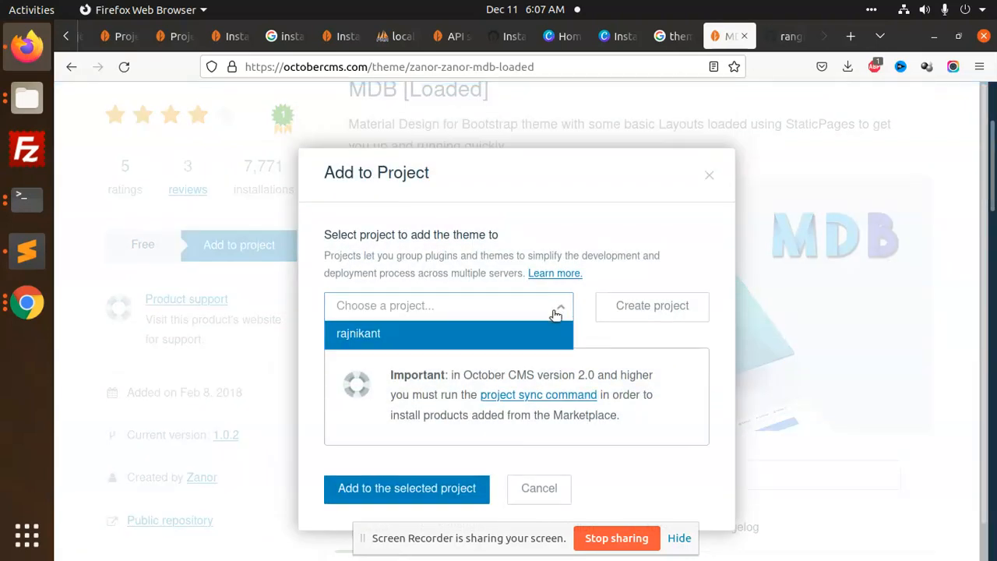
click(503, 334)
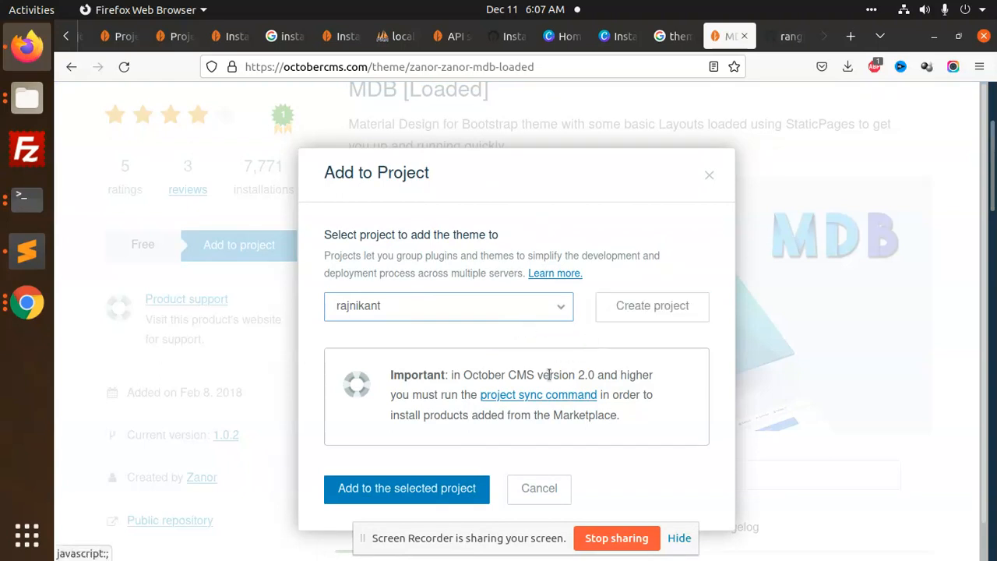
click(437, 489)
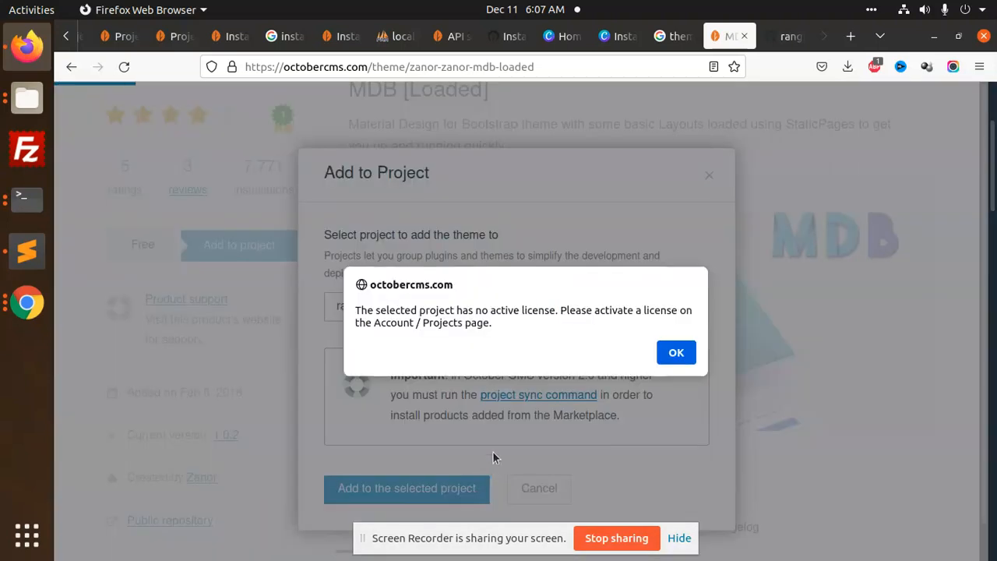
click(676, 354)
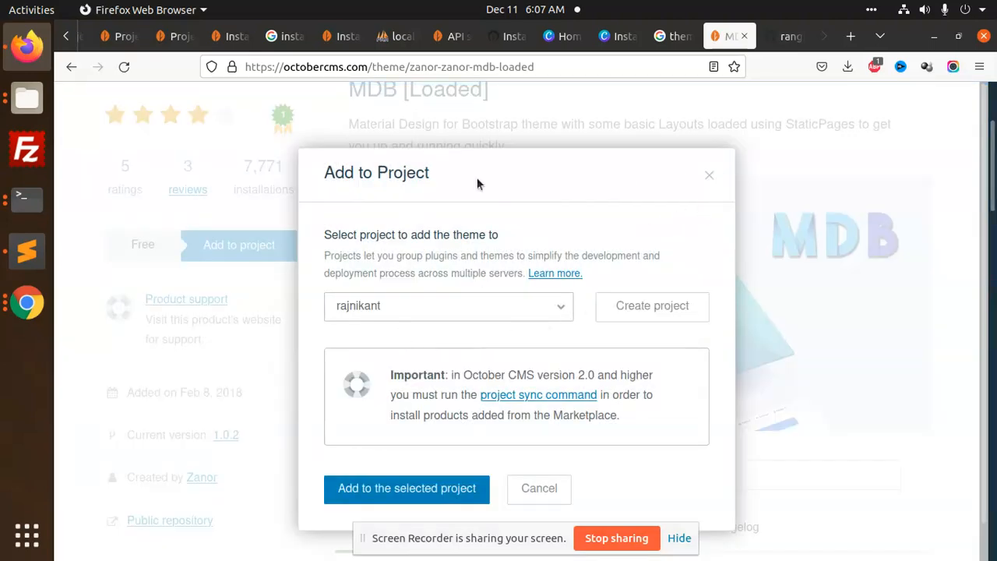
click(709, 176)
- Copy the name MDB from the marketplace page, search the backend's installable themes for it, and try to install MDB [v4.3.2] by Zanor
scroll(437, 139, up, 3)
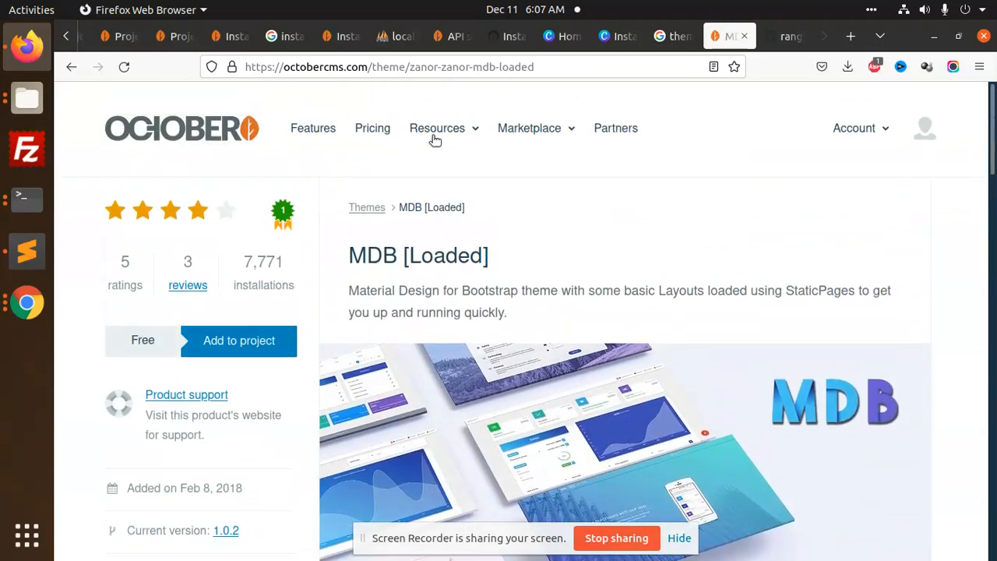
double_click(386, 254)
key(ctrl+c)
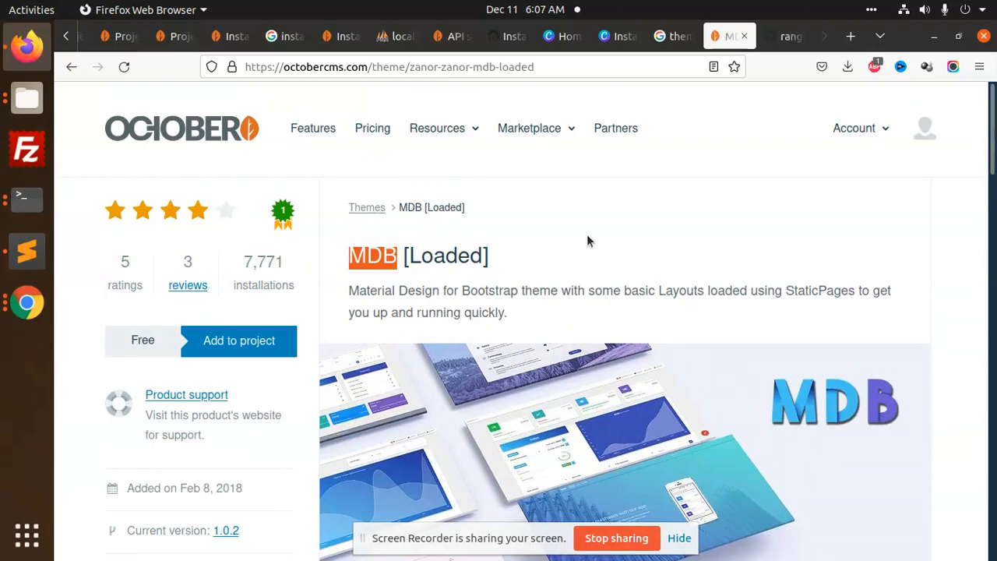
click(506, 36)
drag(408, 225, 286, 219)
key(ctrl+v)
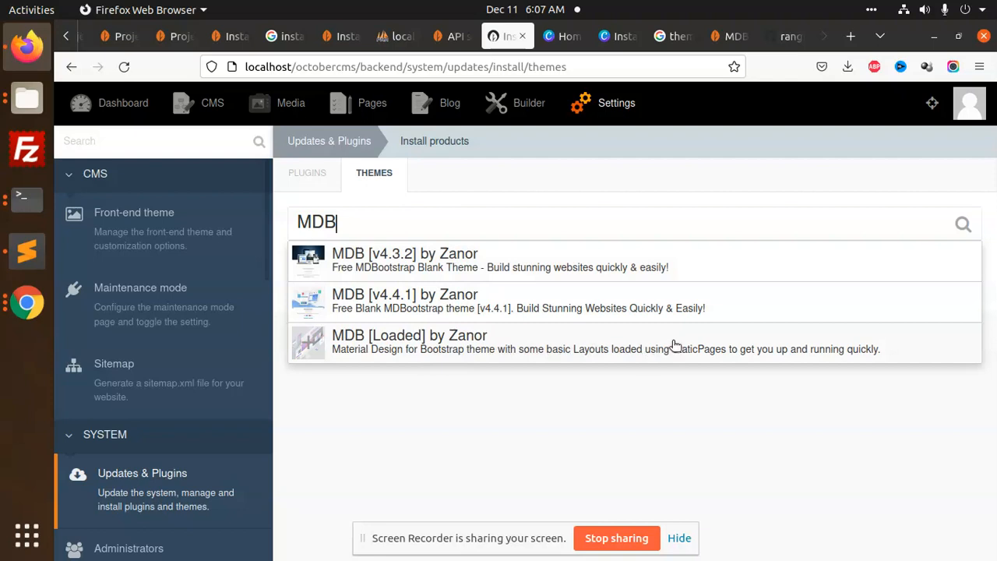
click(416, 261)
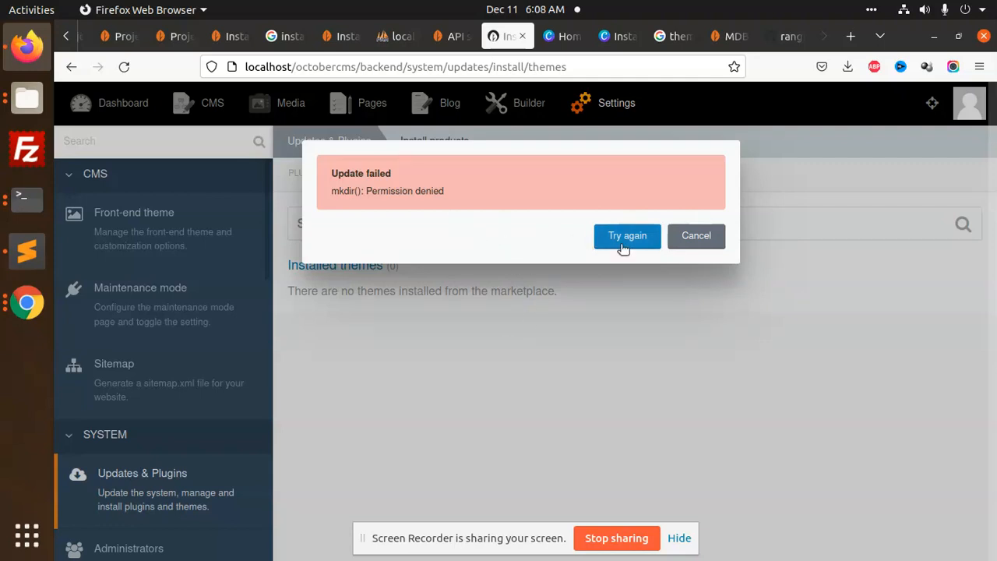
- Switch to the terminal, go up to the parent directory and run sudo chmod -R 0777 octobercms/
click(43, 209)
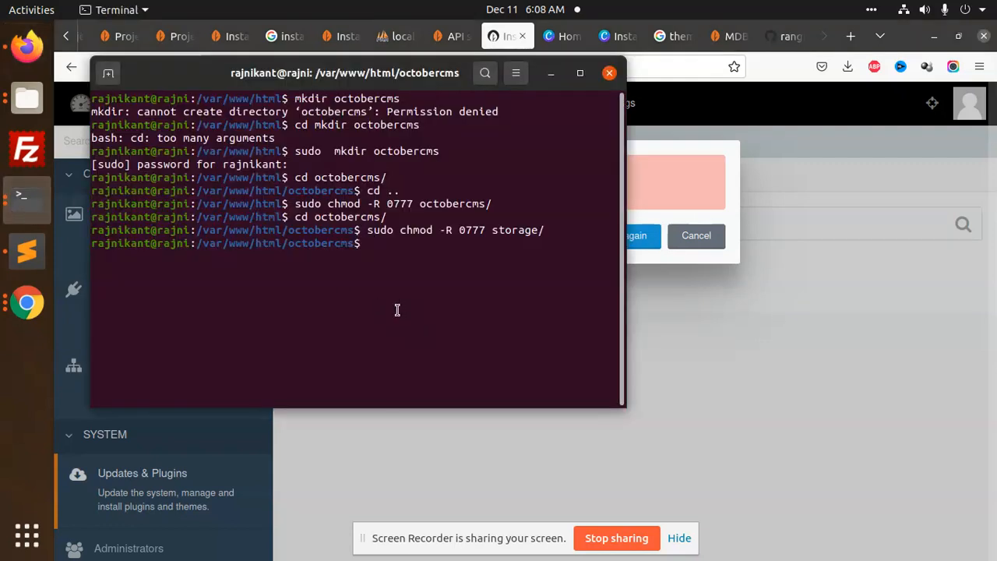
text(cd ..)
key(Return)
text(sudo)
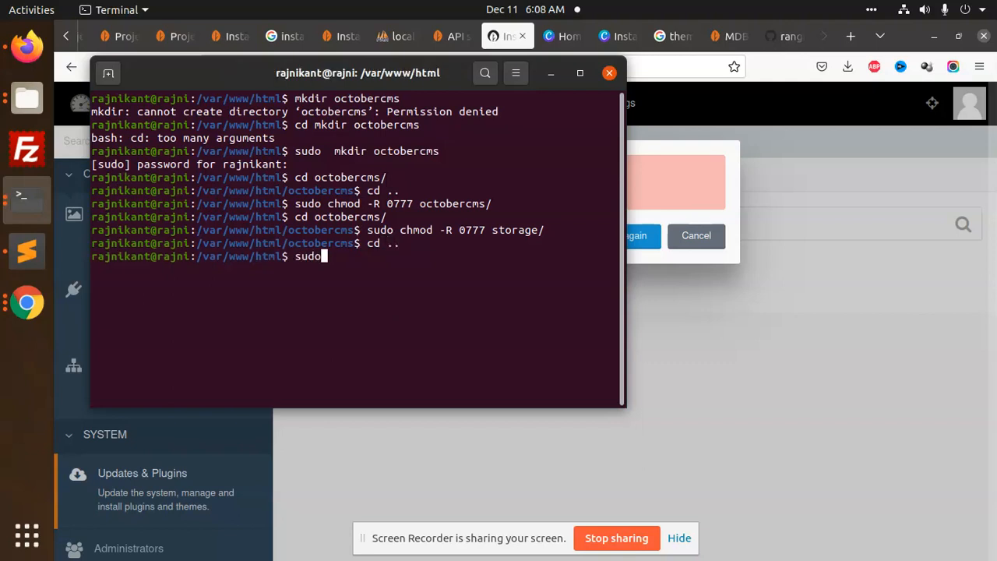
text( chmod -R 0)
text(777 )
text(oc)
key(Tab)
key(Return)
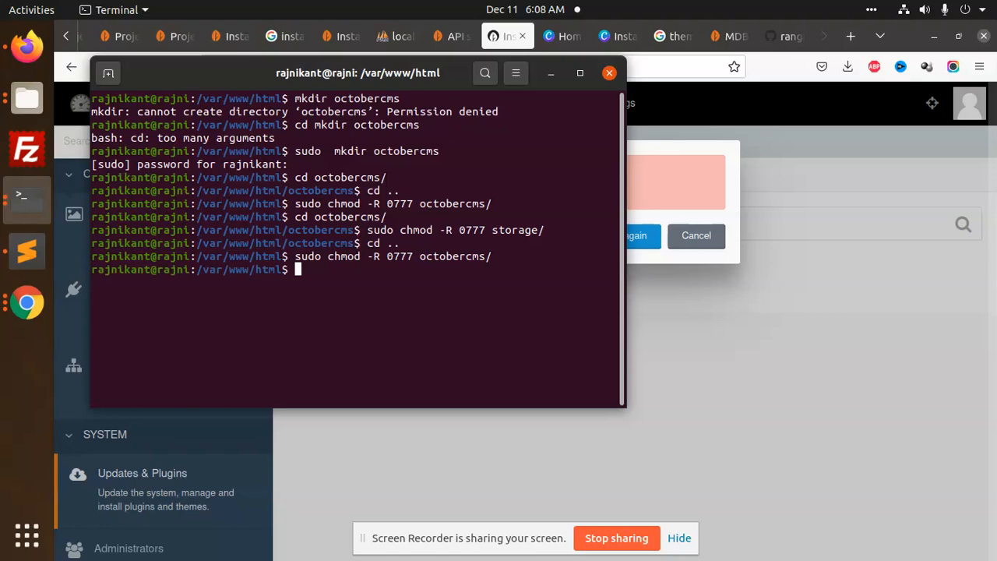
- Return to Firefox and retry the failed MDB theme installation
click(647, 269)
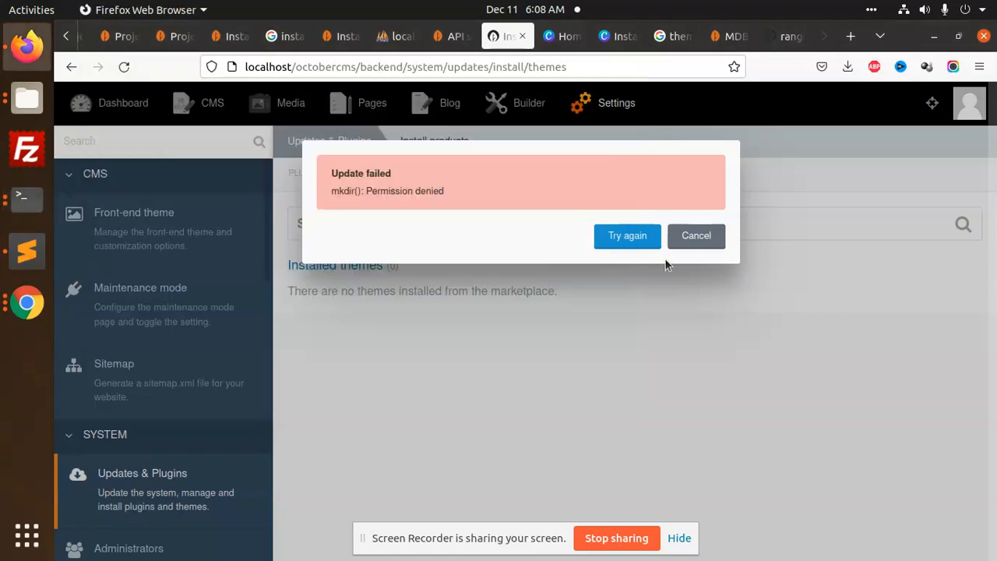
click(615, 238)
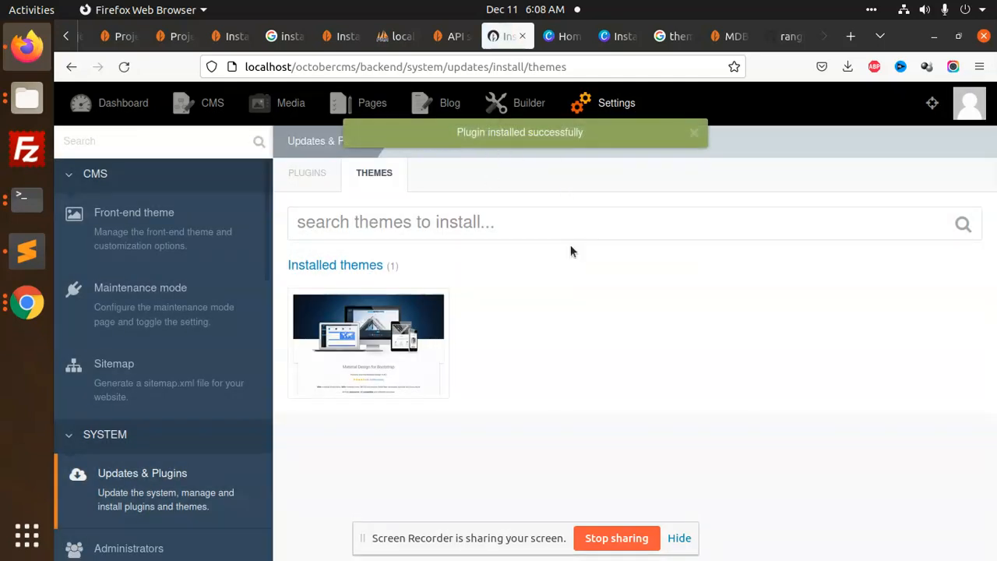
mouse_move(382, 332)
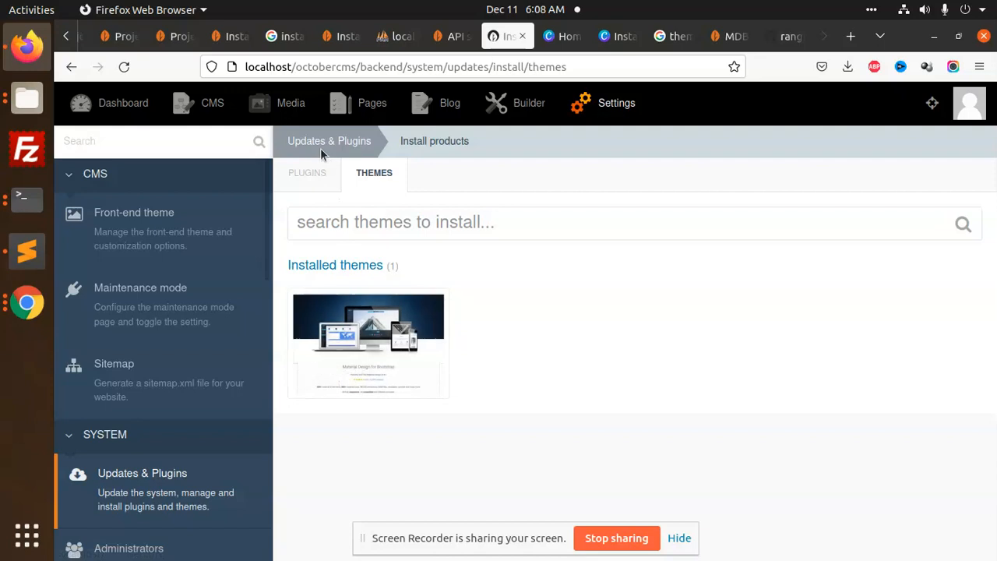
- Activate the MDB theme by Zanor in the backend's front-end theme settings
click(185, 232)
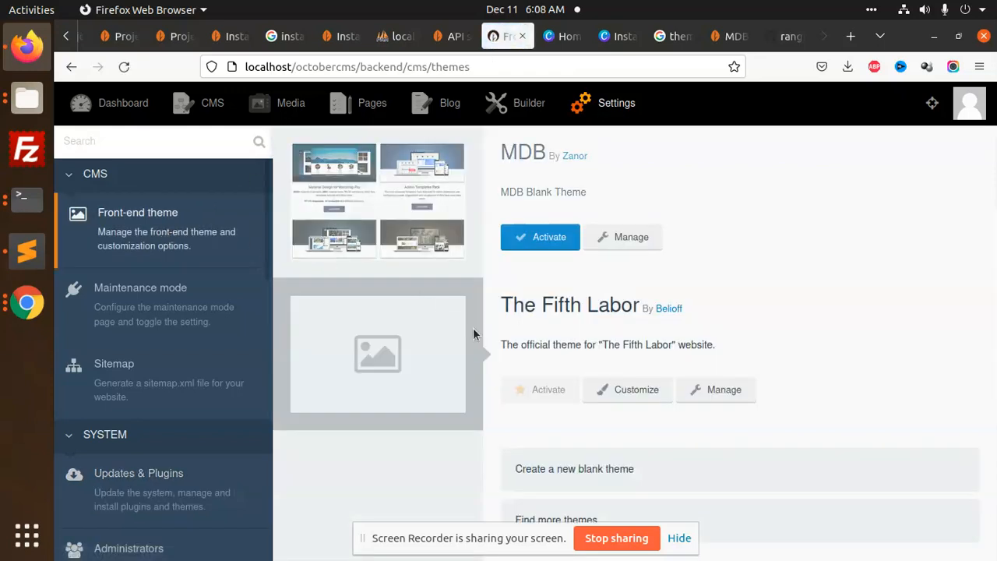
click(531, 239)
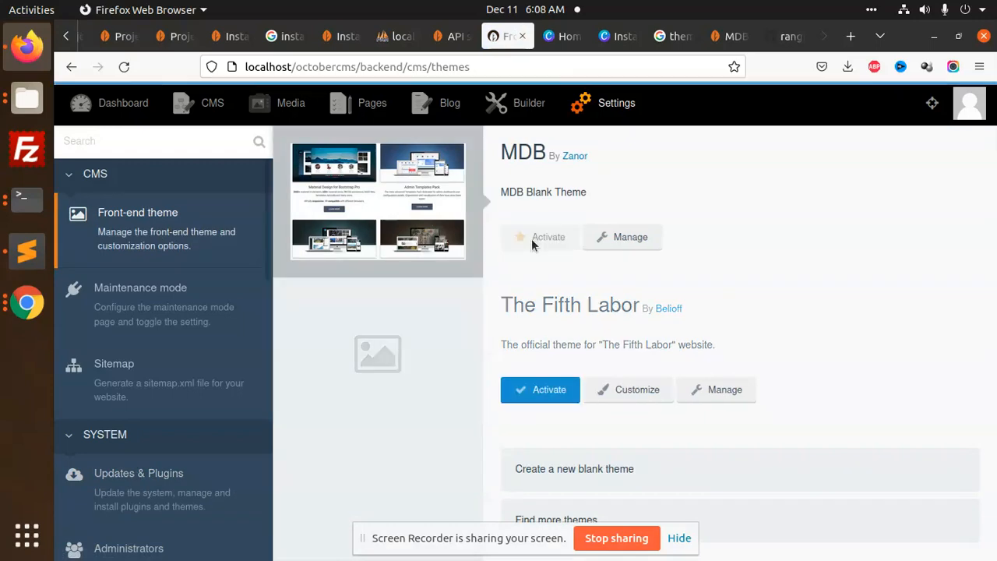
- Open the MDB theme's properties for editing and save them
click(640, 237)
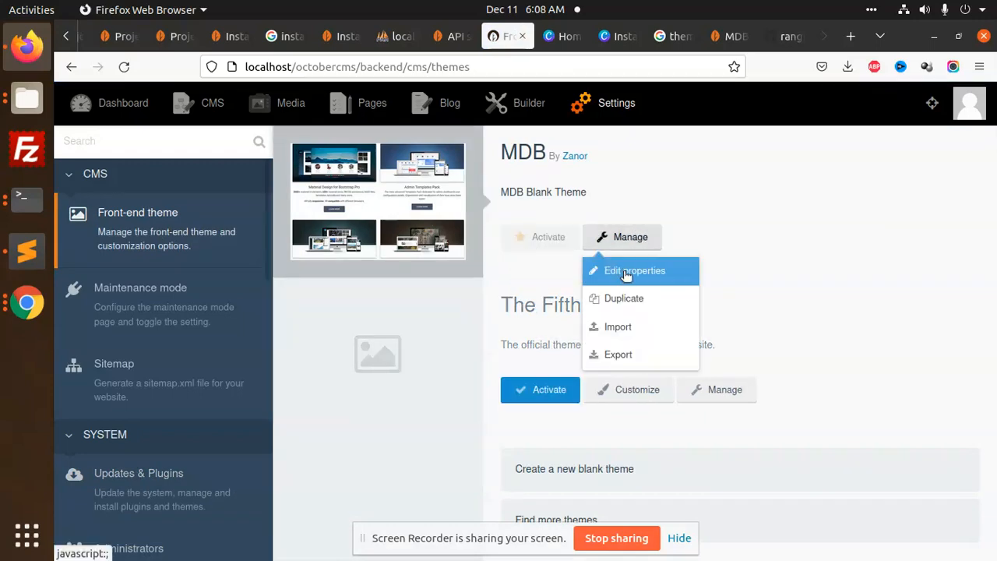
click(626, 270)
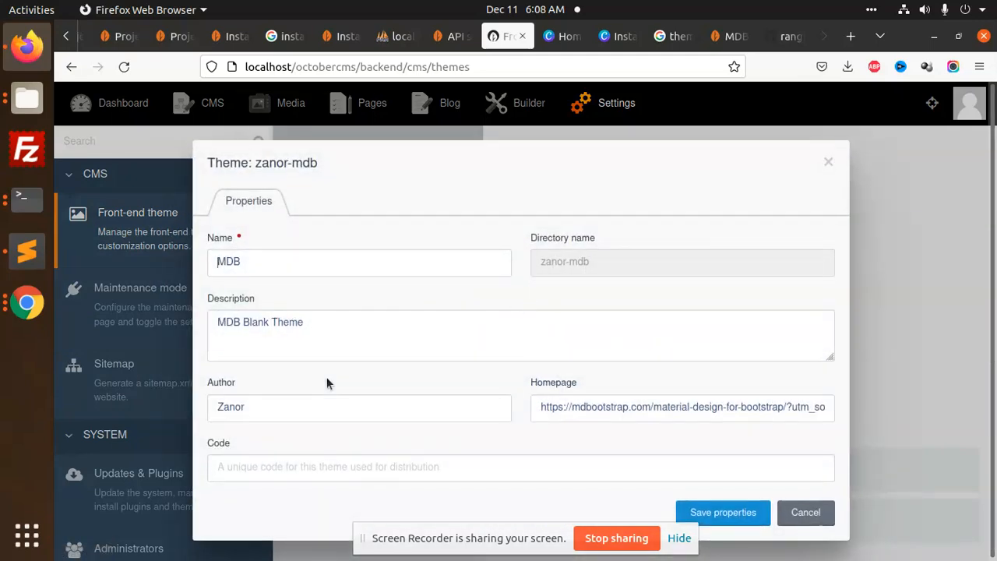
click(718, 503)
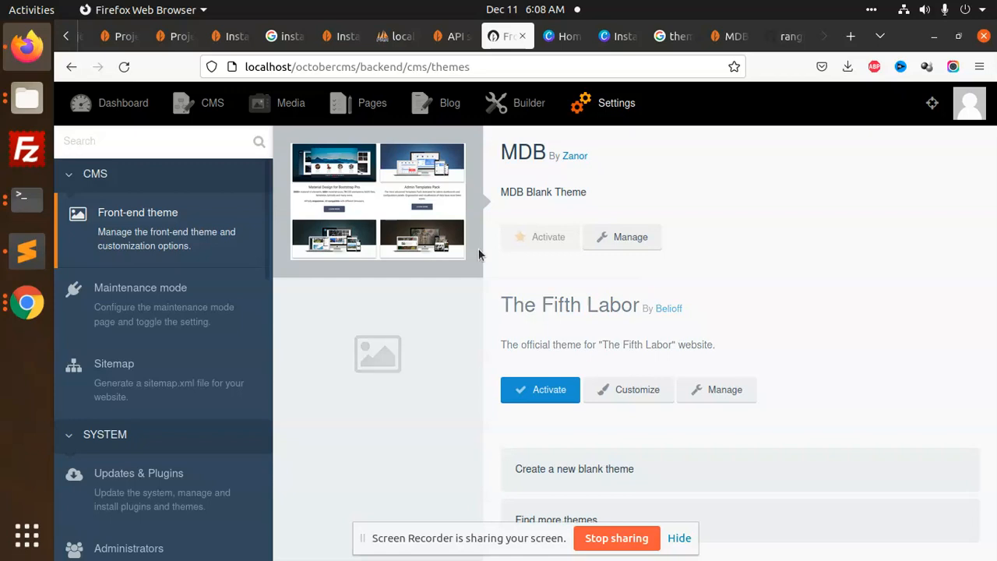
- Preview the website with the MDB theme and check the navigation bar's Dropdown menu
click(932, 102)
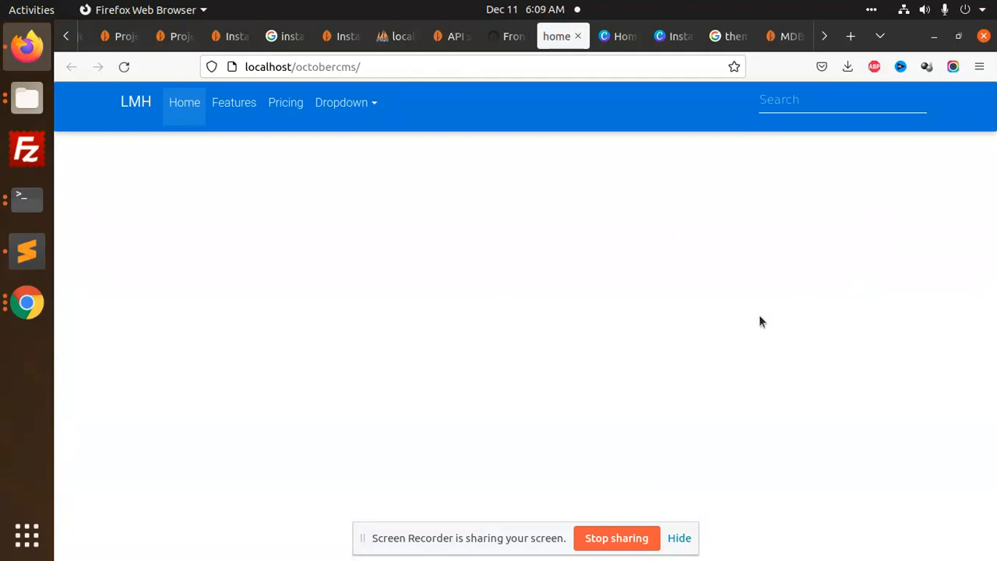
click(352, 111)
click(295, 159)
- Return to the backend, add a new static page and enter "this test content" as its content
click(507, 36)
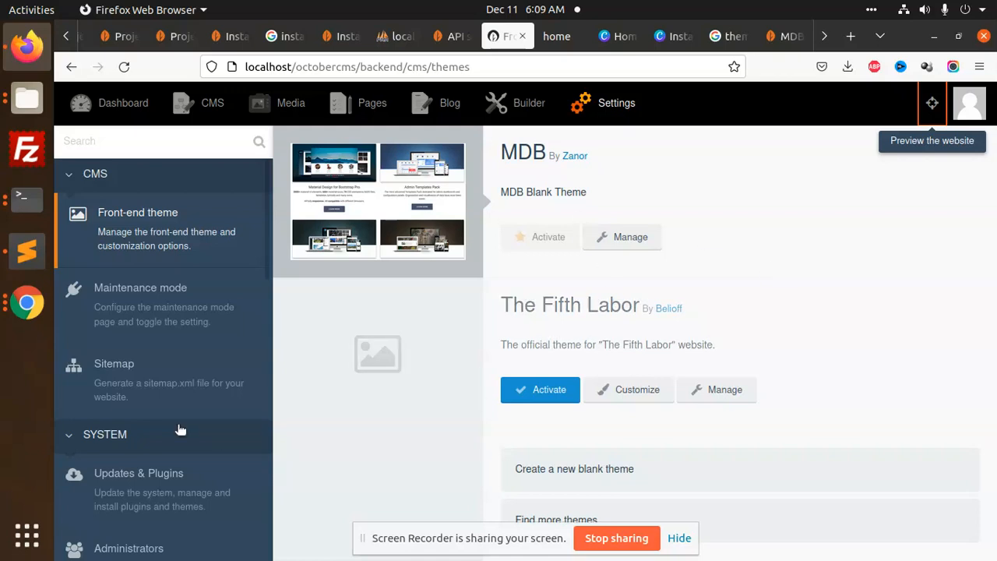
click(358, 103)
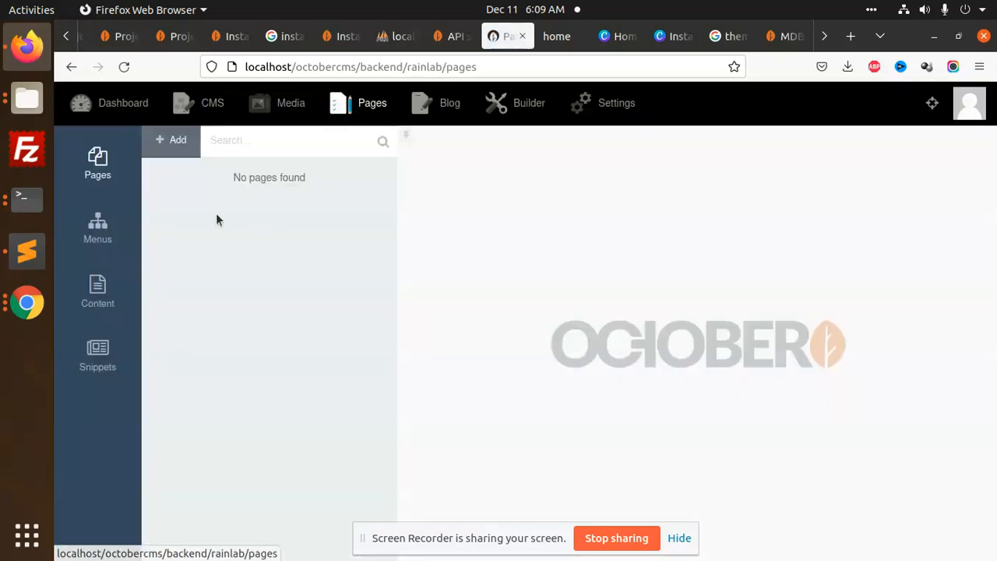
click(171, 140)
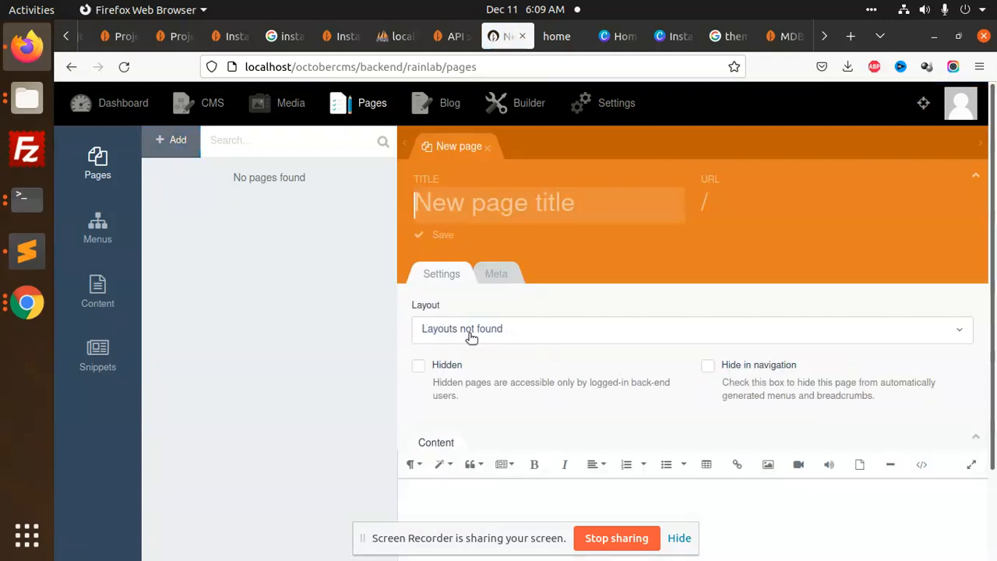
click(545, 328)
click(543, 300)
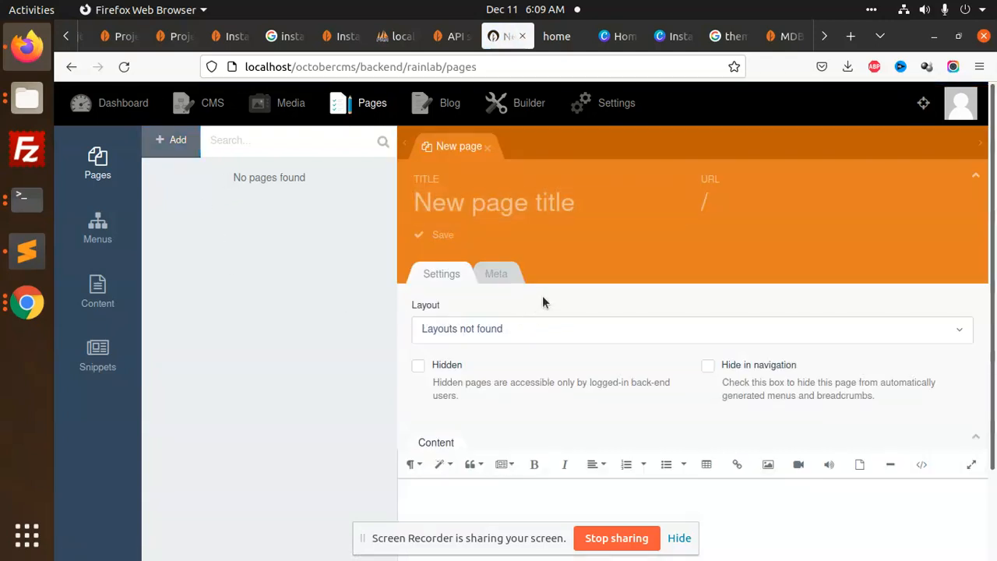
scroll(581, 280, down, 2)
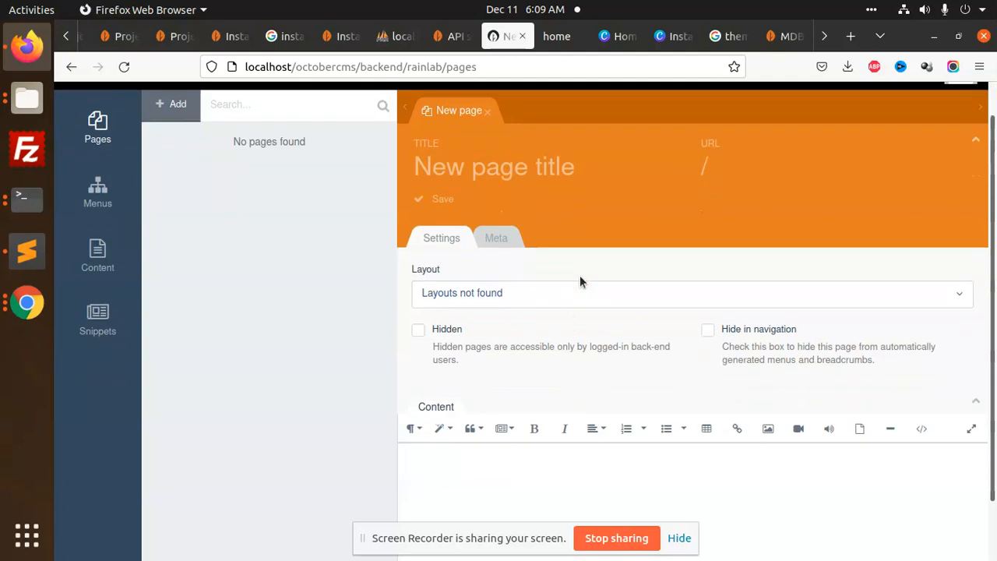
click(500, 437)
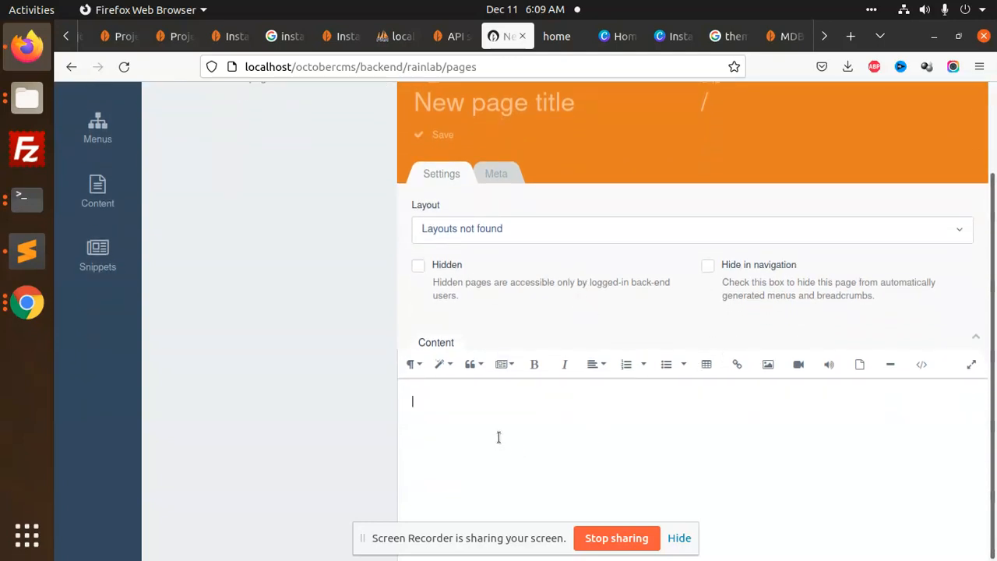
text(this test content)
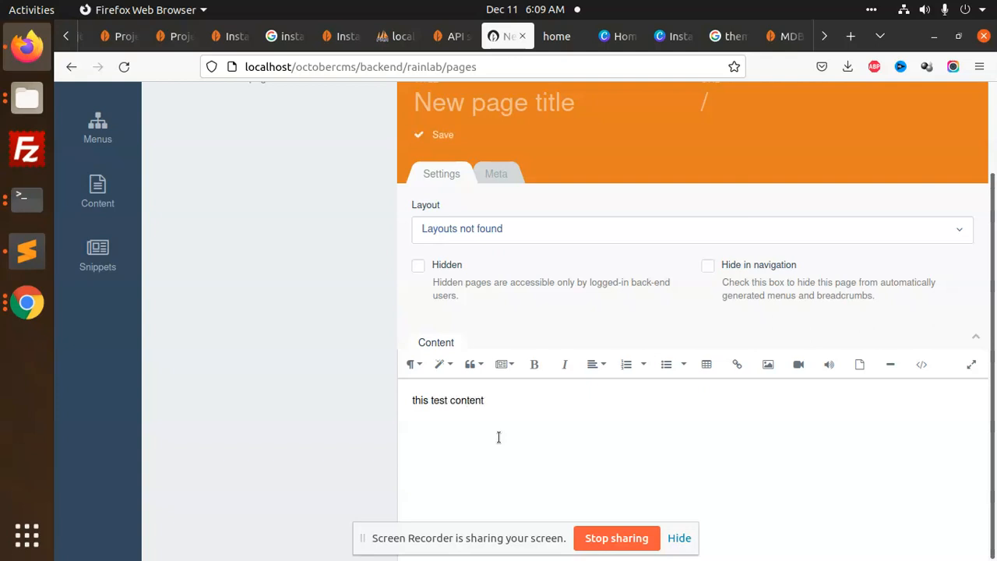
- Give the new page the title "test"
scroll(538, 214, up, 2)
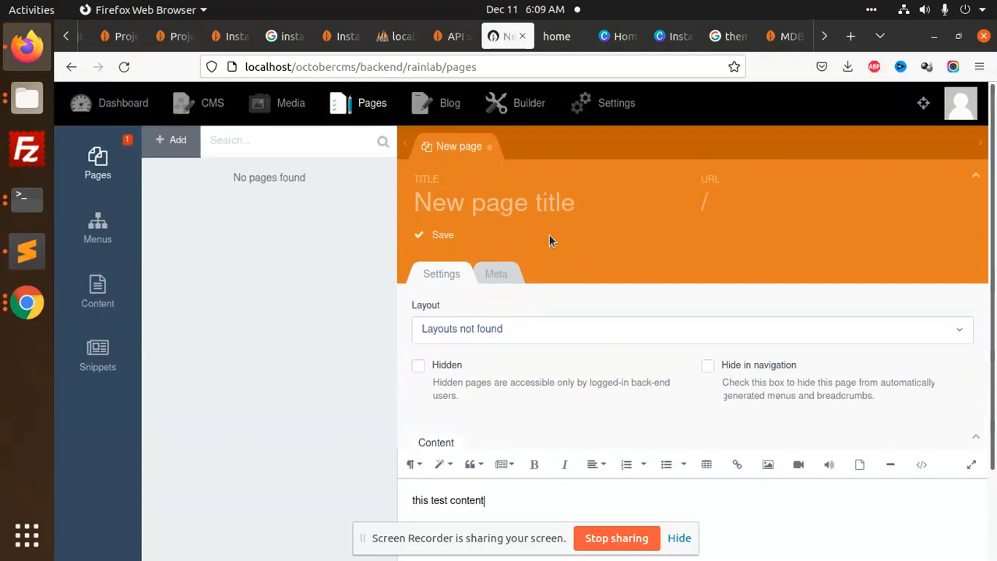
scroll(578, 338, down, 3)
scroll(543, 226, up, 1)
scroll(542, 226, up, 1)
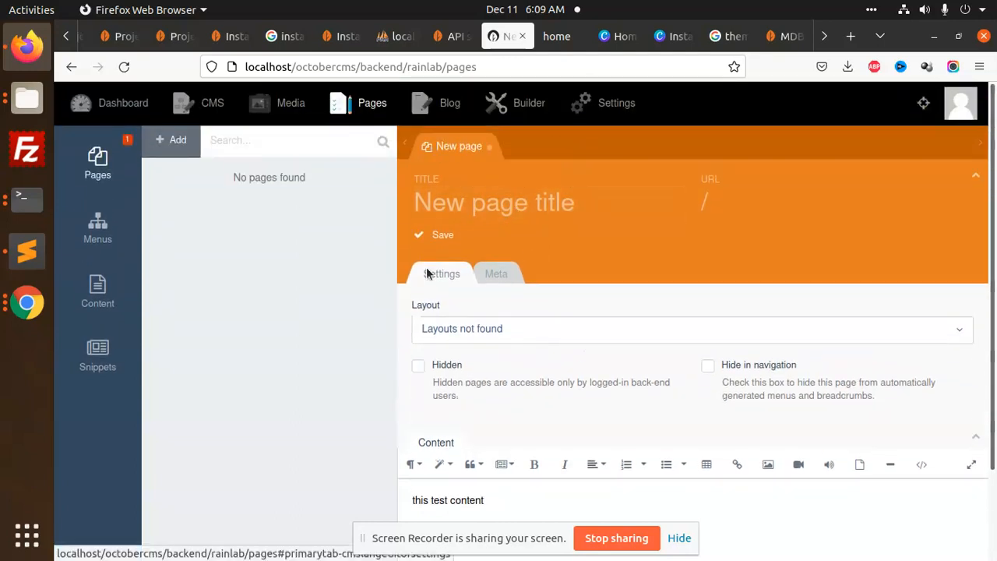
click(438, 207)
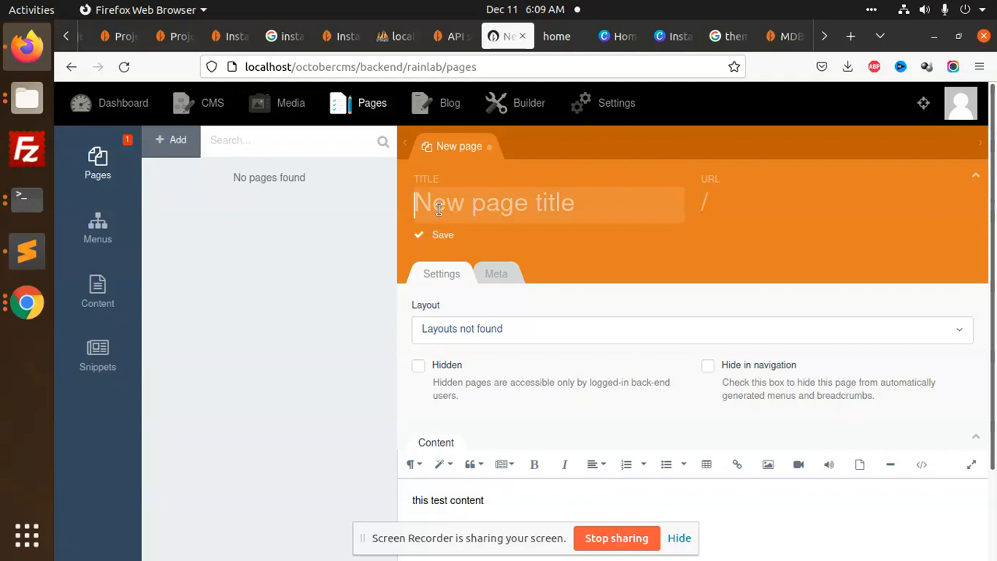
text(test)
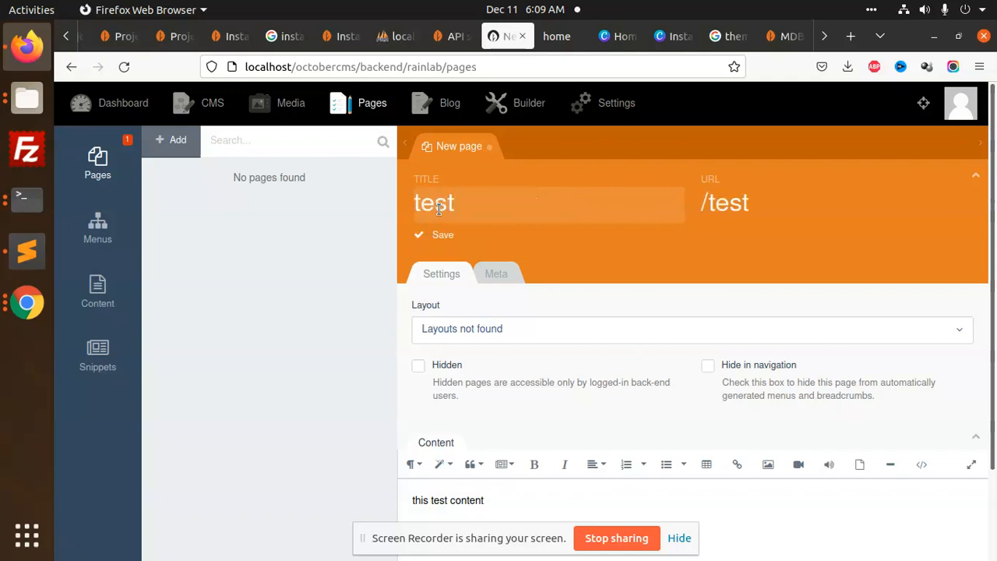
double_click(438, 207)
key(BackSpace)
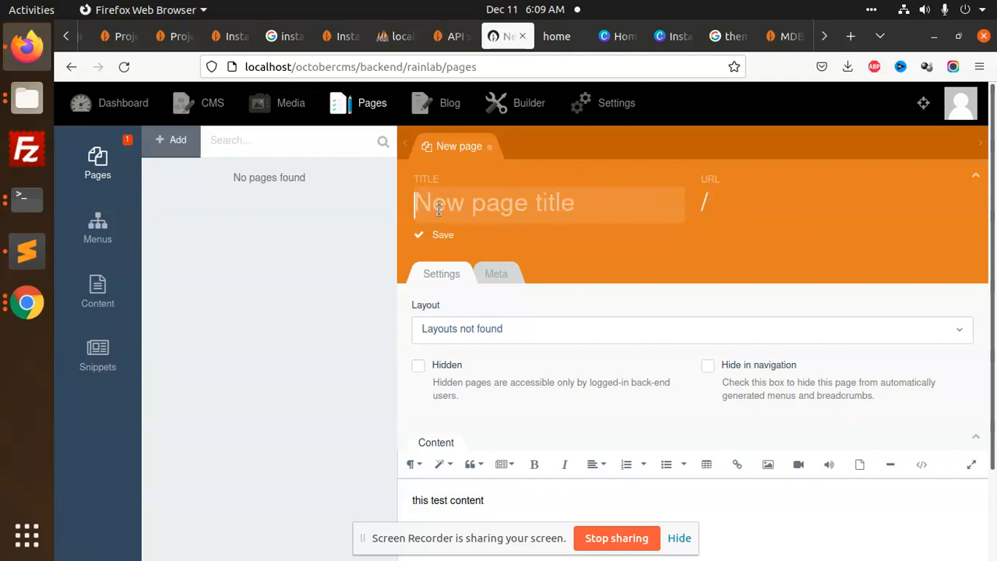
text(tesr)
key(BackSpace)
text(t)
- Shorten the test page's URL to "/" and save the page
click(803, 188)
key(BackSpace)
key(BackSpace)
key(BackSpace)
key(BackSpace)
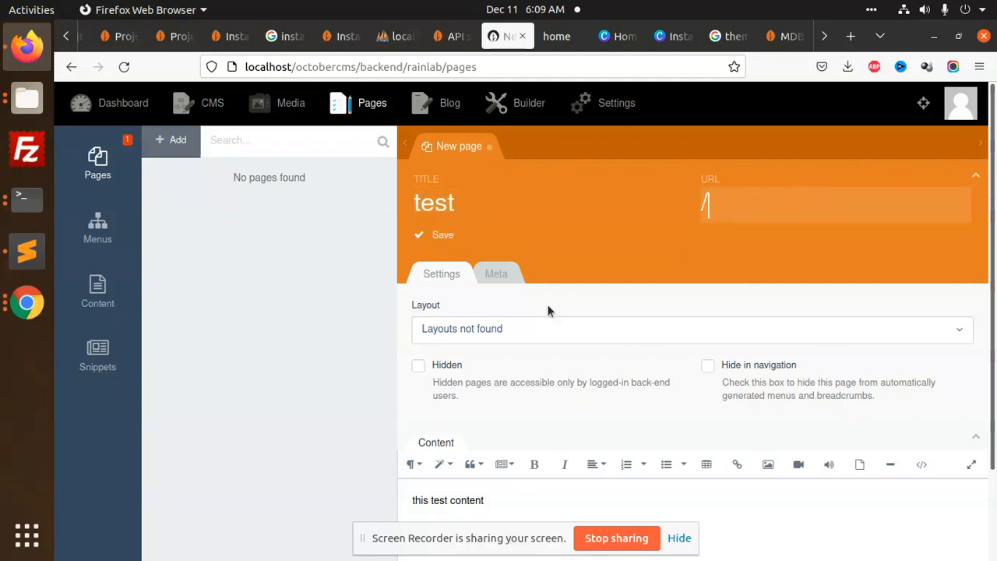
click(442, 234)
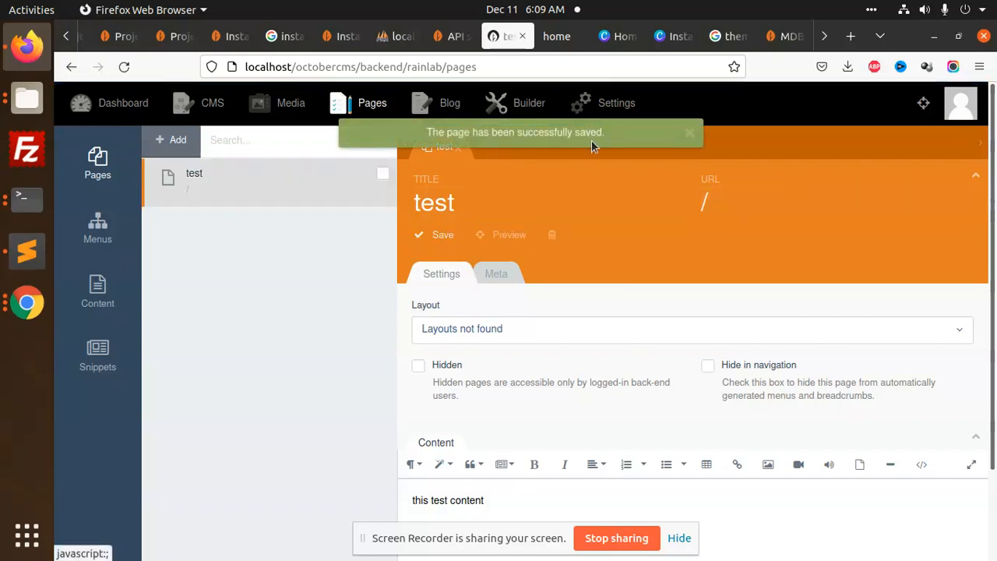
- Reload the previewed front-end home page and check its displayed text
click(556, 36)
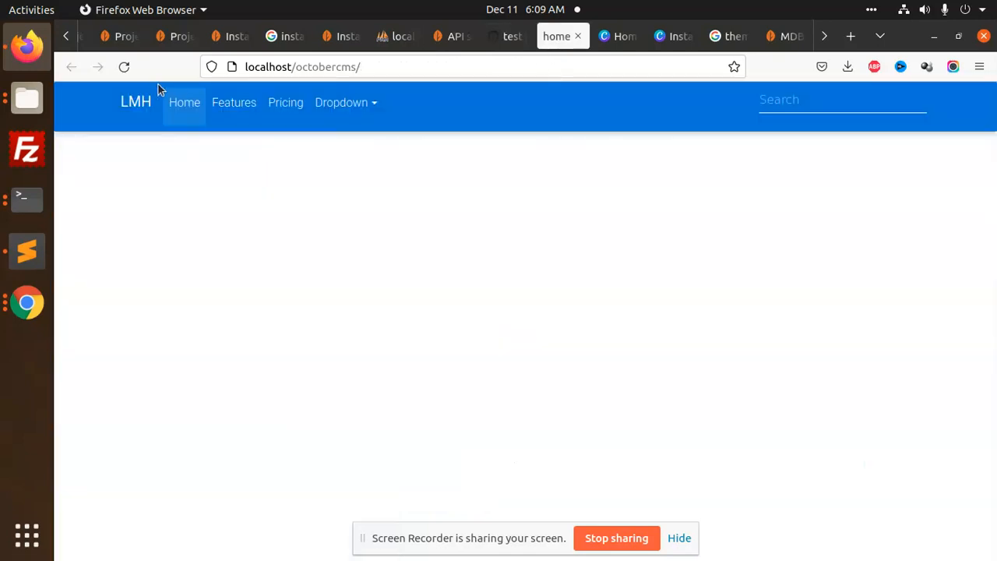
click(122, 67)
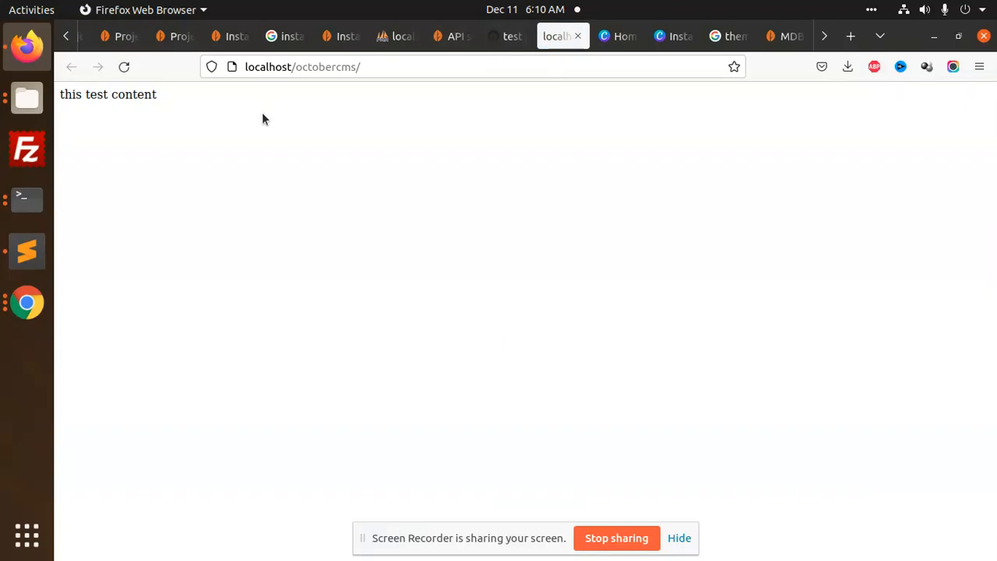
double_click(132, 94)
click(206, 148)
- Return to the backend and look over the static pages' Content section and the Builder plugin's sections
click(503, 37)
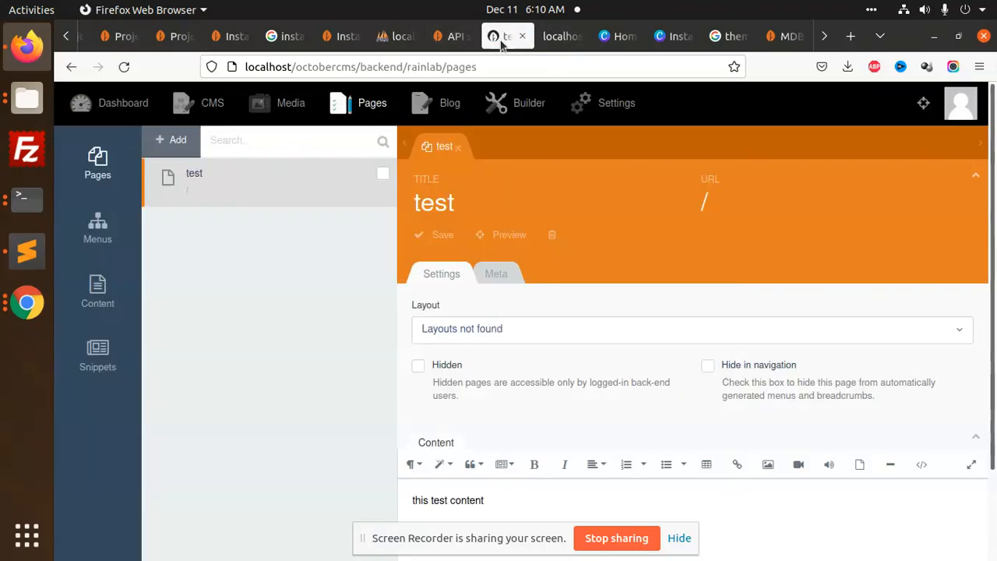
click(313, 199)
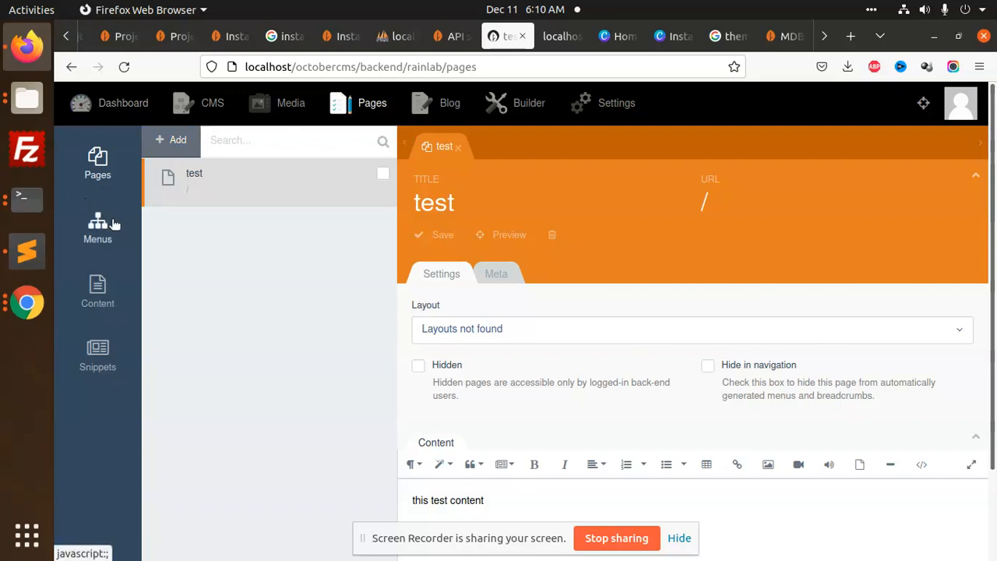
click(97, 290)
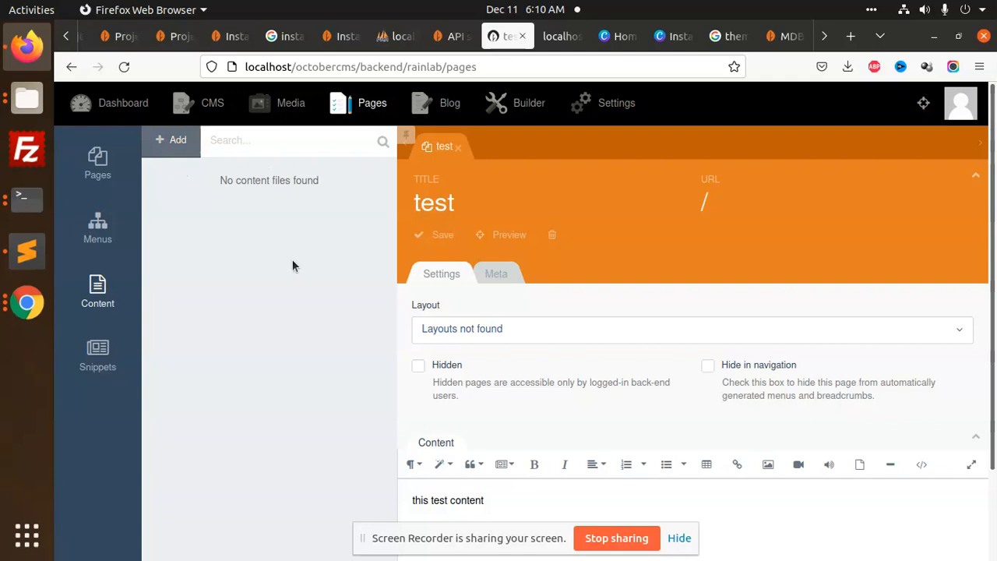
click(529, 103)
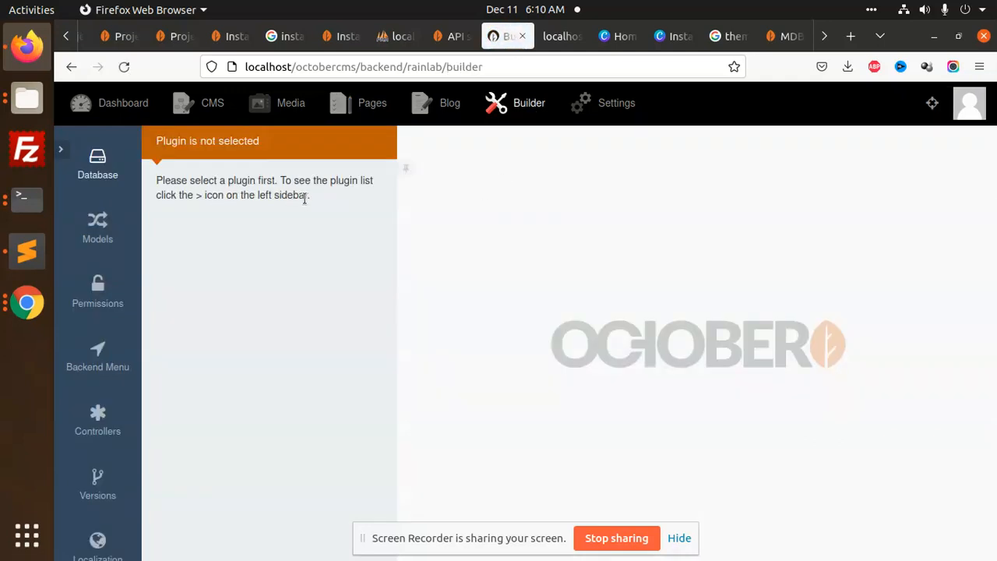
scroll(106, 372, down, 1)
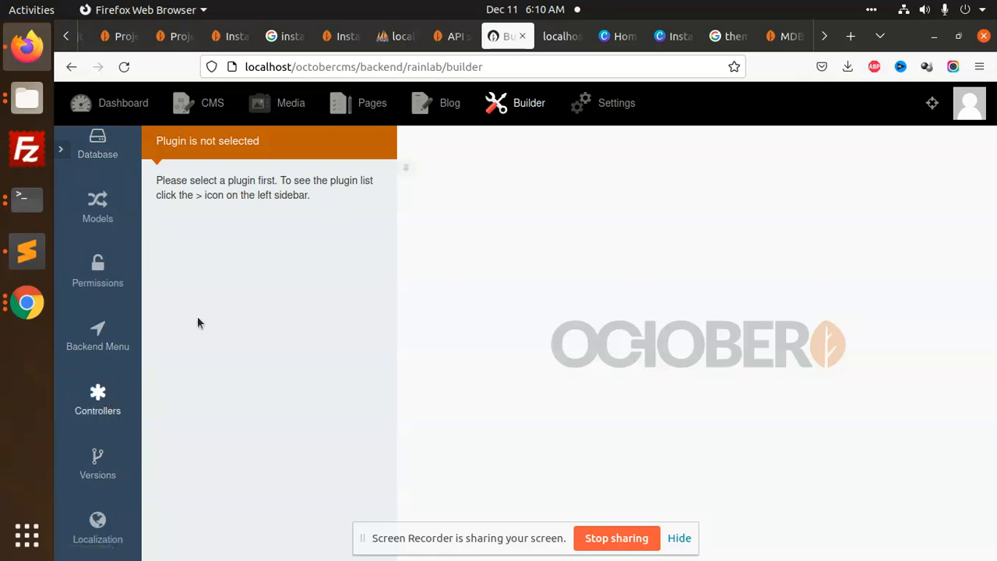
scroll(117, 234, up, 1)
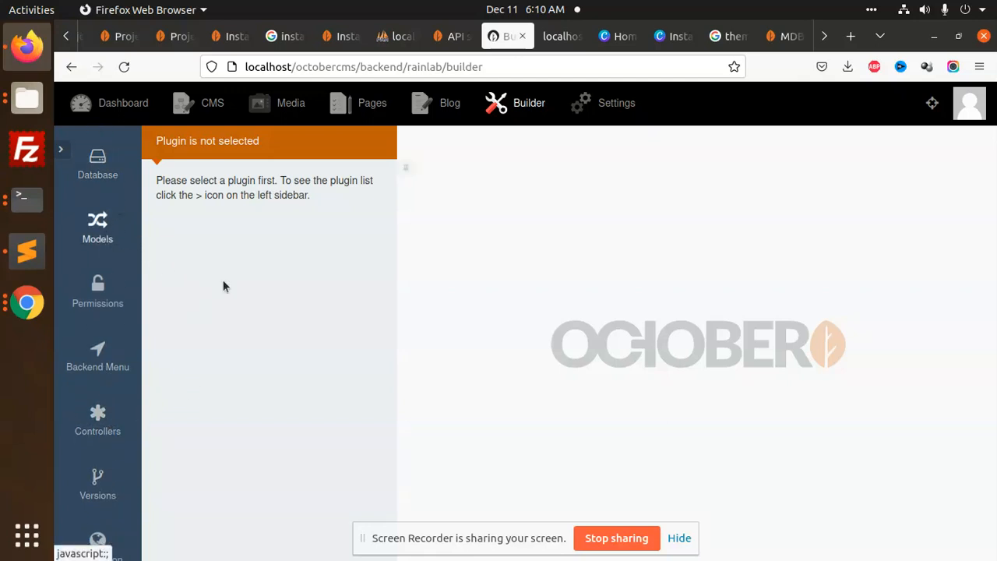